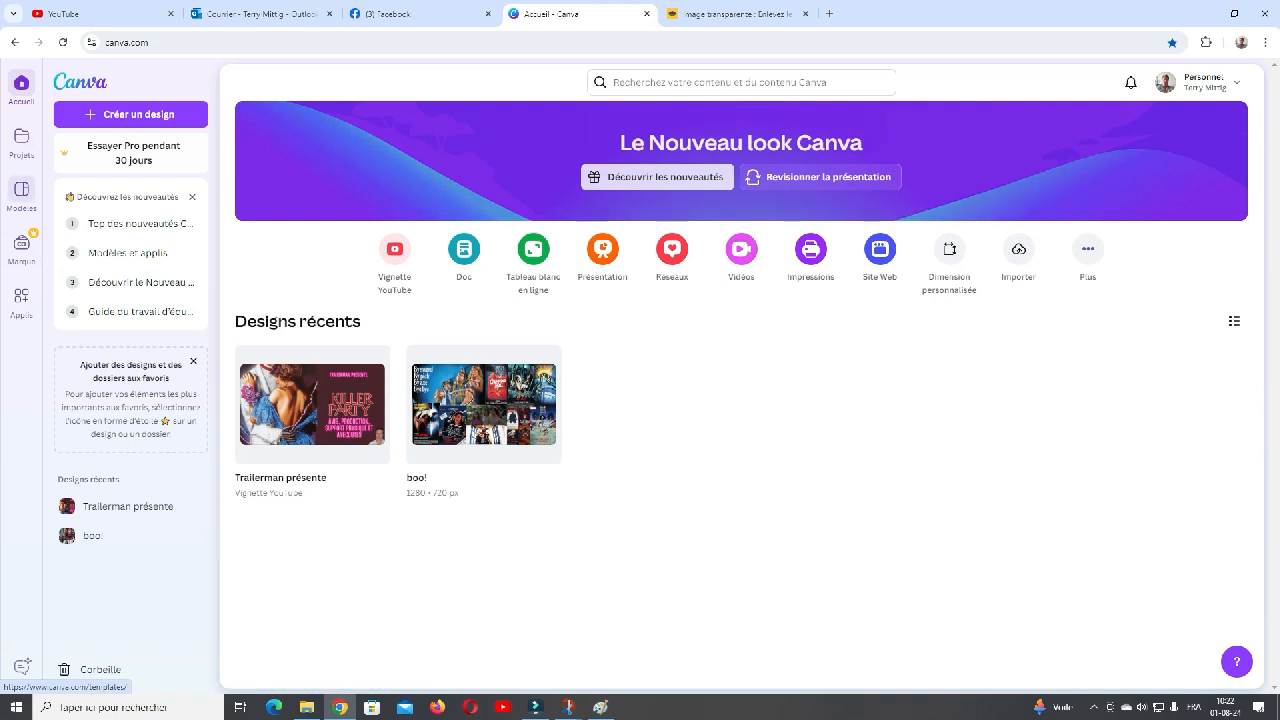
{"action": "left_click", "coordinate": [21, 140]}
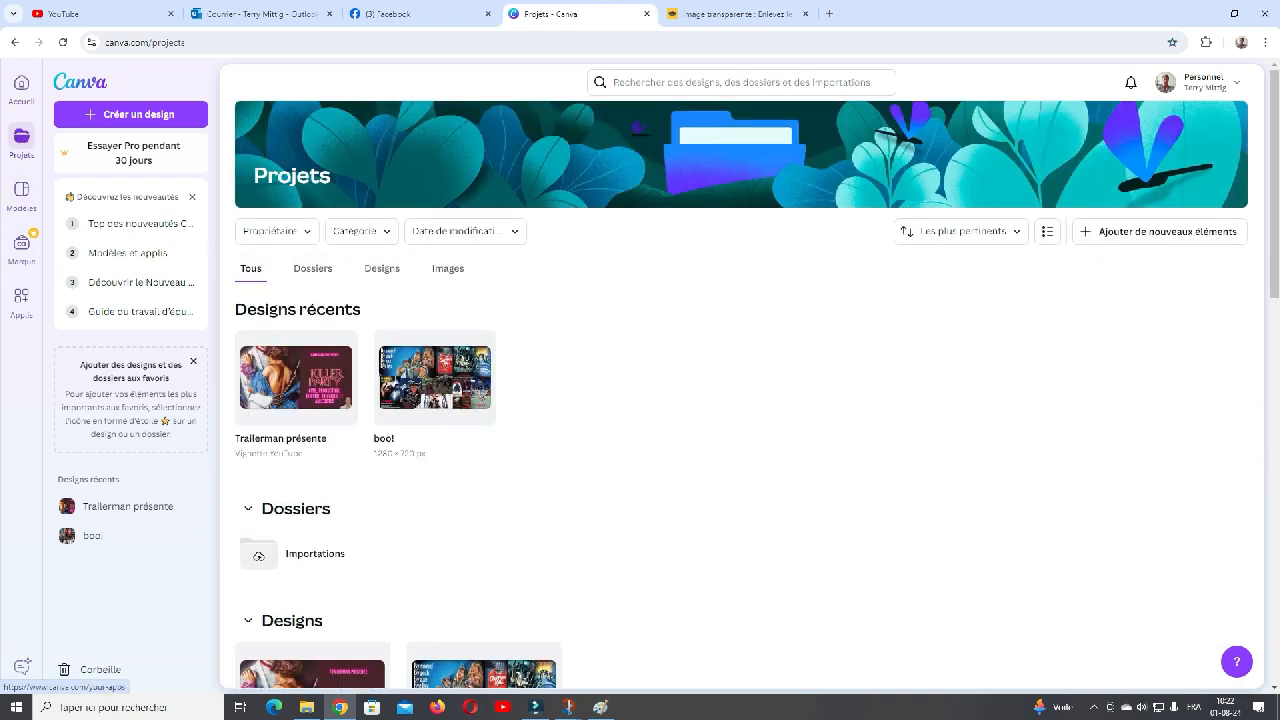
{"action": "left_click", "coordinate": [21, 295]}
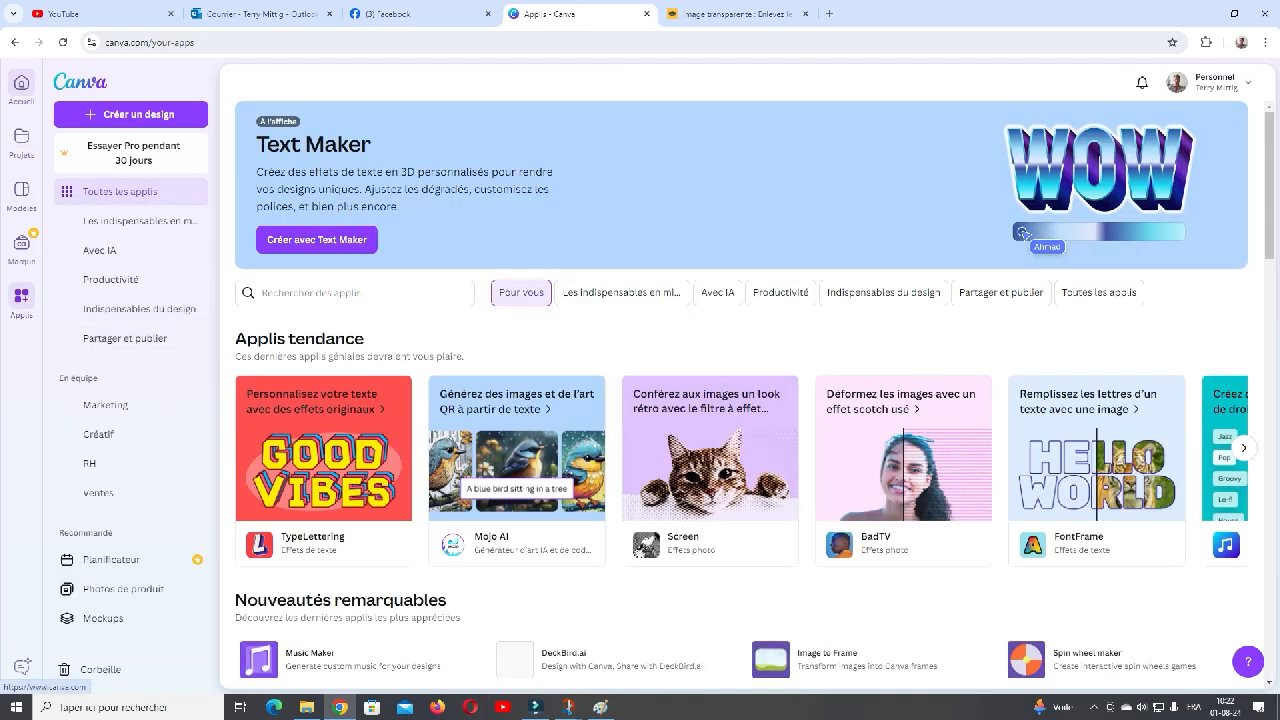
{"action": "left_click", "coordinate": [21, 84]}
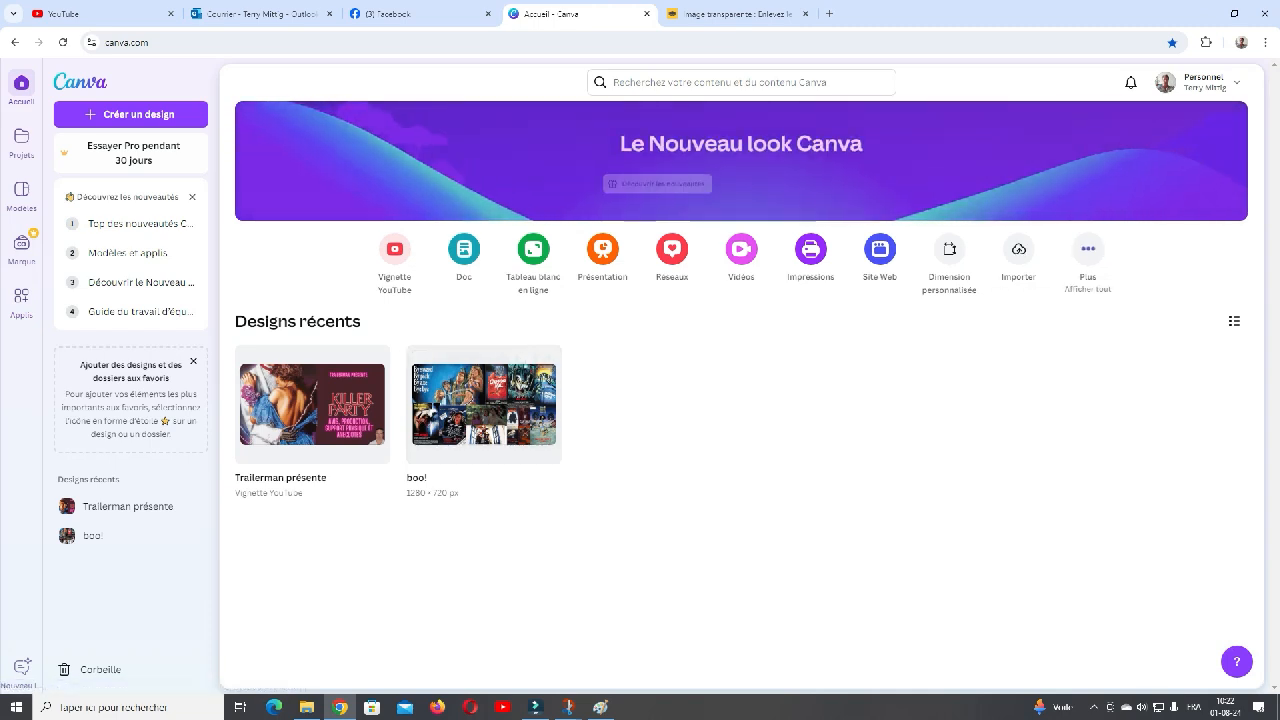
- Create a new blank YouTube banner (Bannières YouTube) design from the social media formats
{"action": "left_click", "coordinate": [1088, 250]}
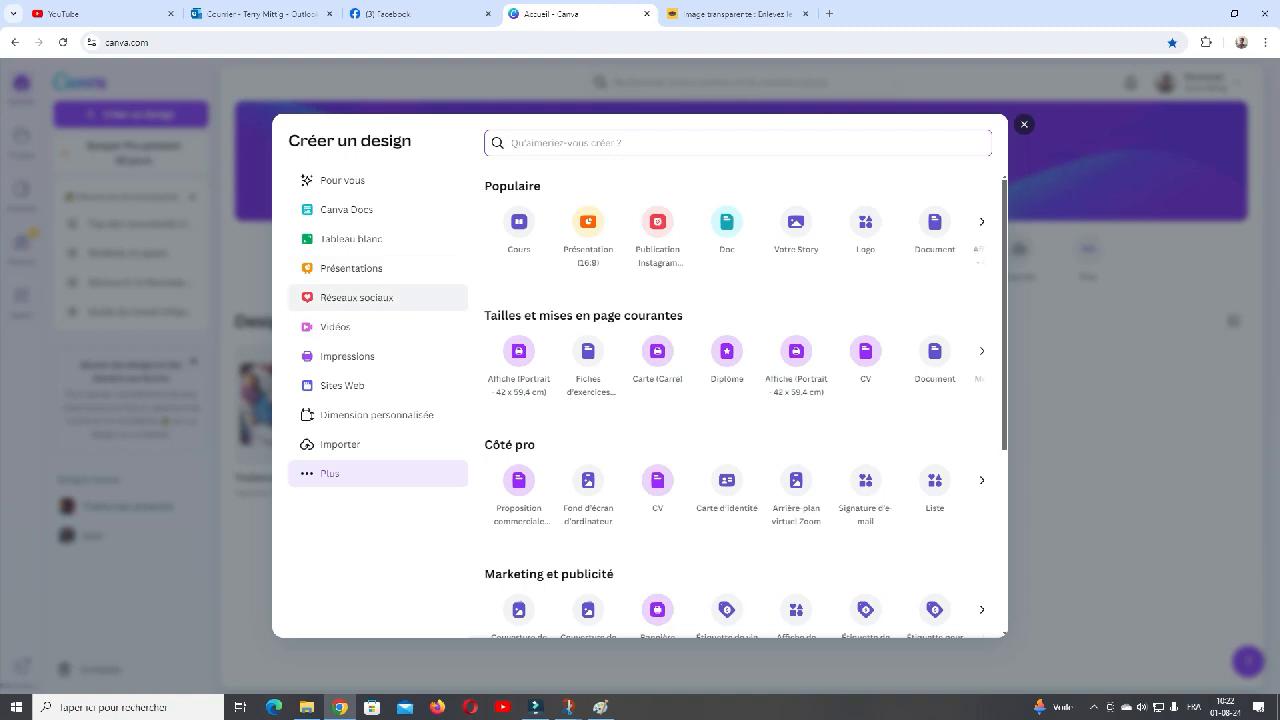
{"action": "left_click", "coordinate": [422, 302]}
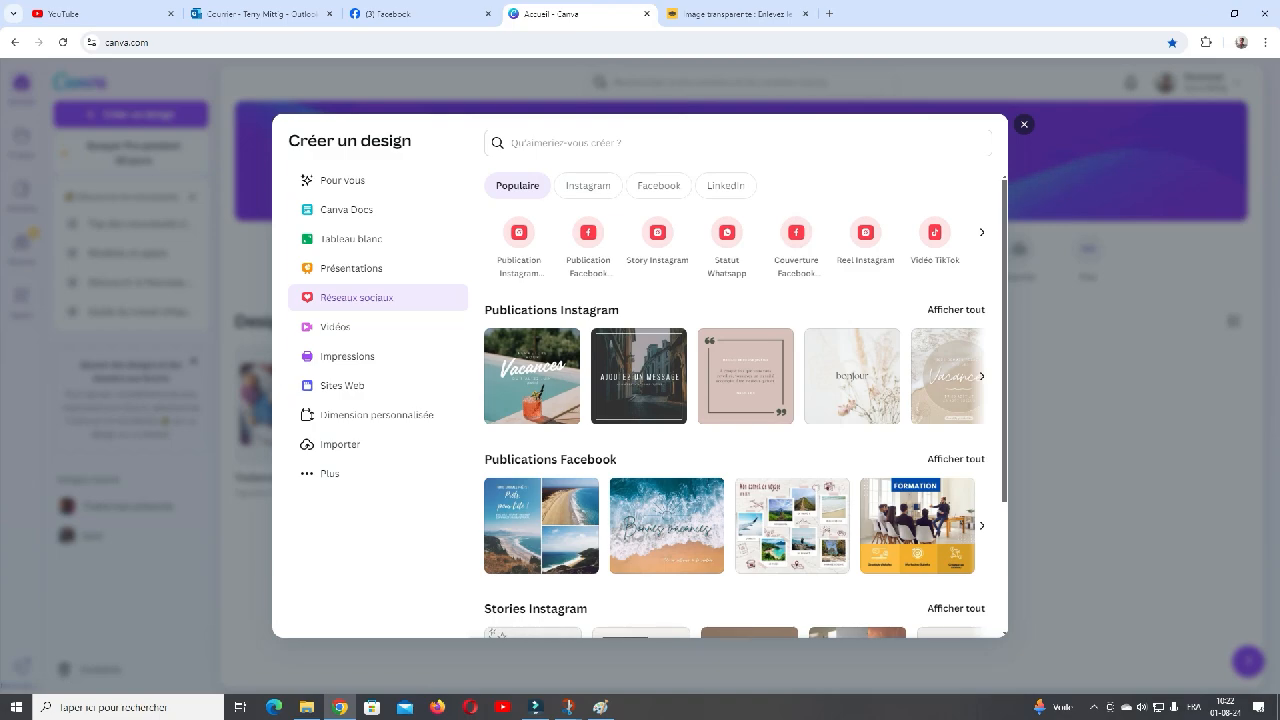
{"action": "left_click", "coordinate": [982, 232]}
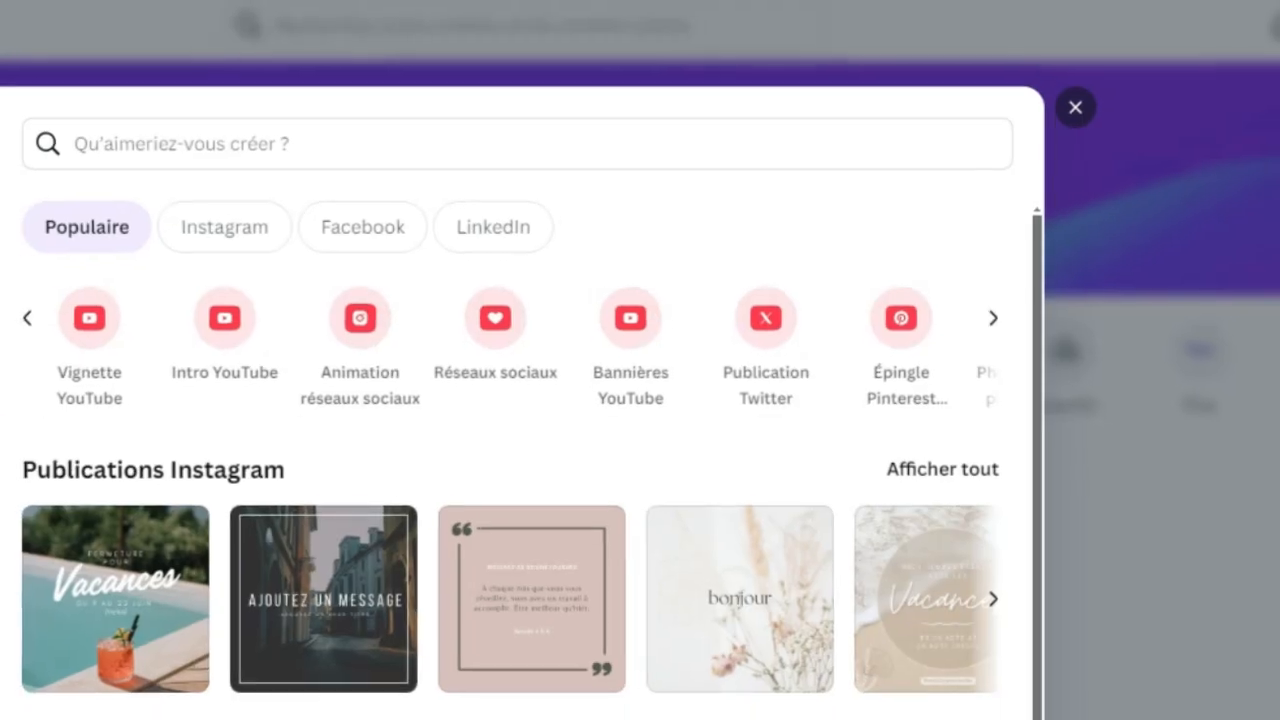
{"action": "left_click", "coordinate": [648, 308]}
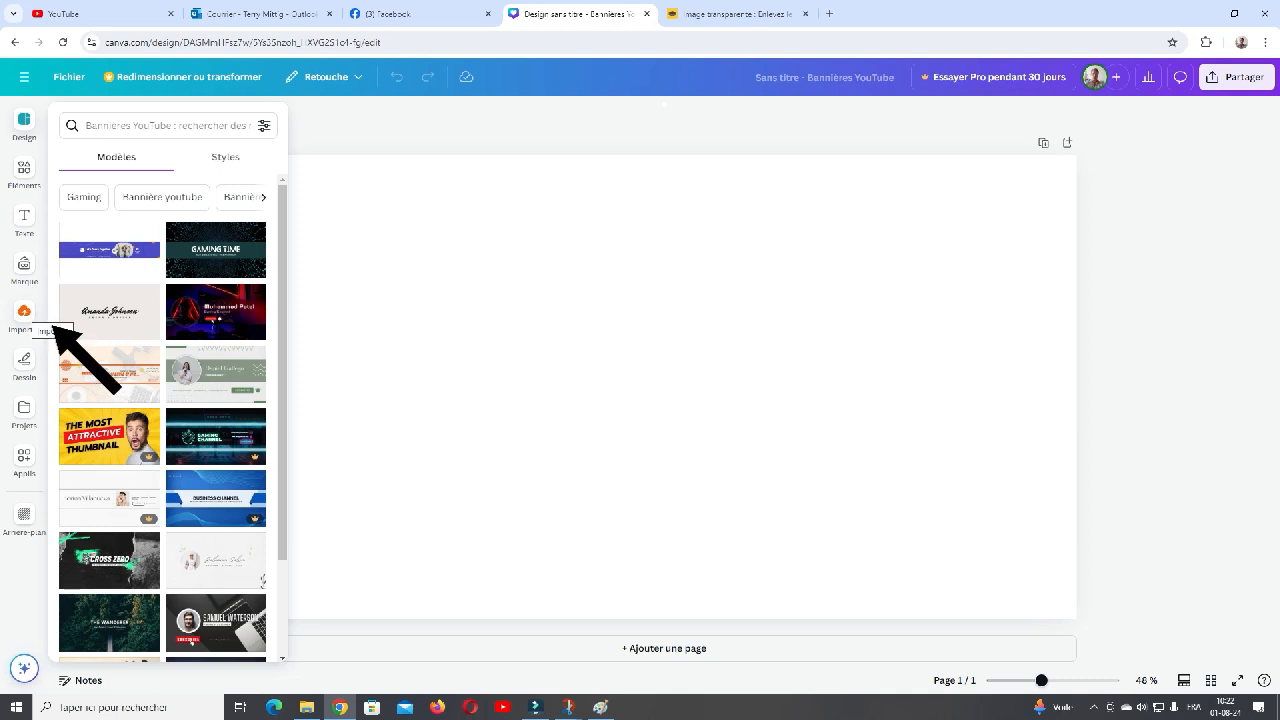
- Insert the uploaded image of the man and the car against an orange sunset, and dismiss the quick actions tip
{"action": "left_click", "coordinate": [50, 325]}
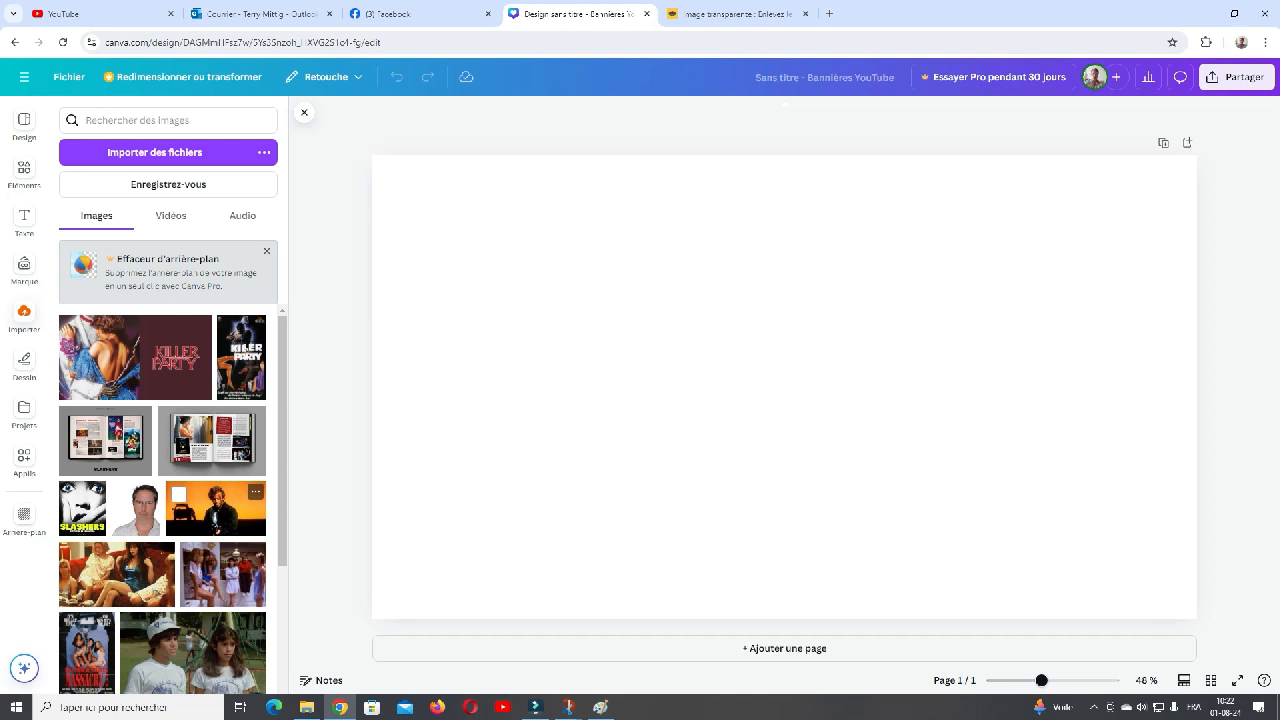
{"action": "left_click", "coordinate": [215, 508]}
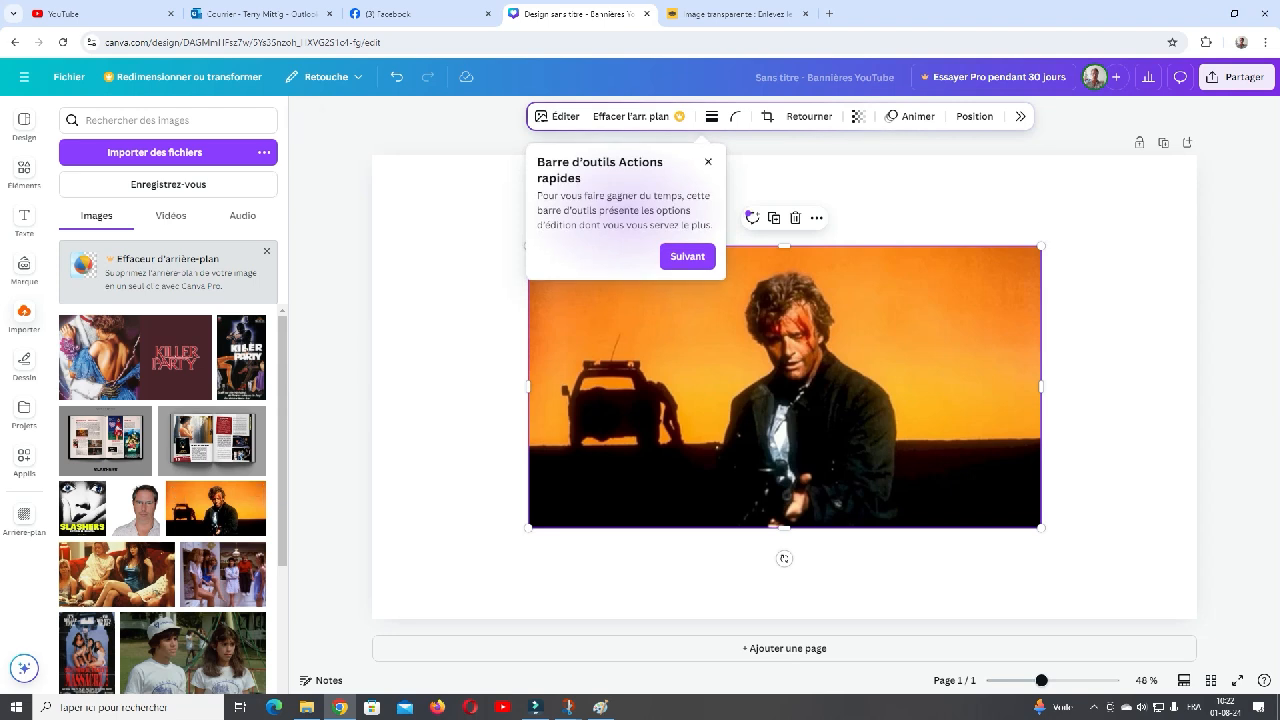
{"action": "left_click", "coordinate": [708, 162]}
- Move and enlarge the sunset image so it spans the page's full width and reaches its lower edge
{"action": "left_click_drag", "start_coordinate": [784, 386], "coordinate": [633, 291]}
{"action": "left_click_drag", "start_coordinate": [890, 432], "coordinate": [1192, 599]}
{"action": "mouse_move", "coordinate": [800, 400]}
{"action": "left_mouse_down"}
{"action": "mouse_move", "coordinate": [819, 430]}
{"action": "mouse_move", "coordinate": [796, 404]}
{"action": "left_mouse_up"}
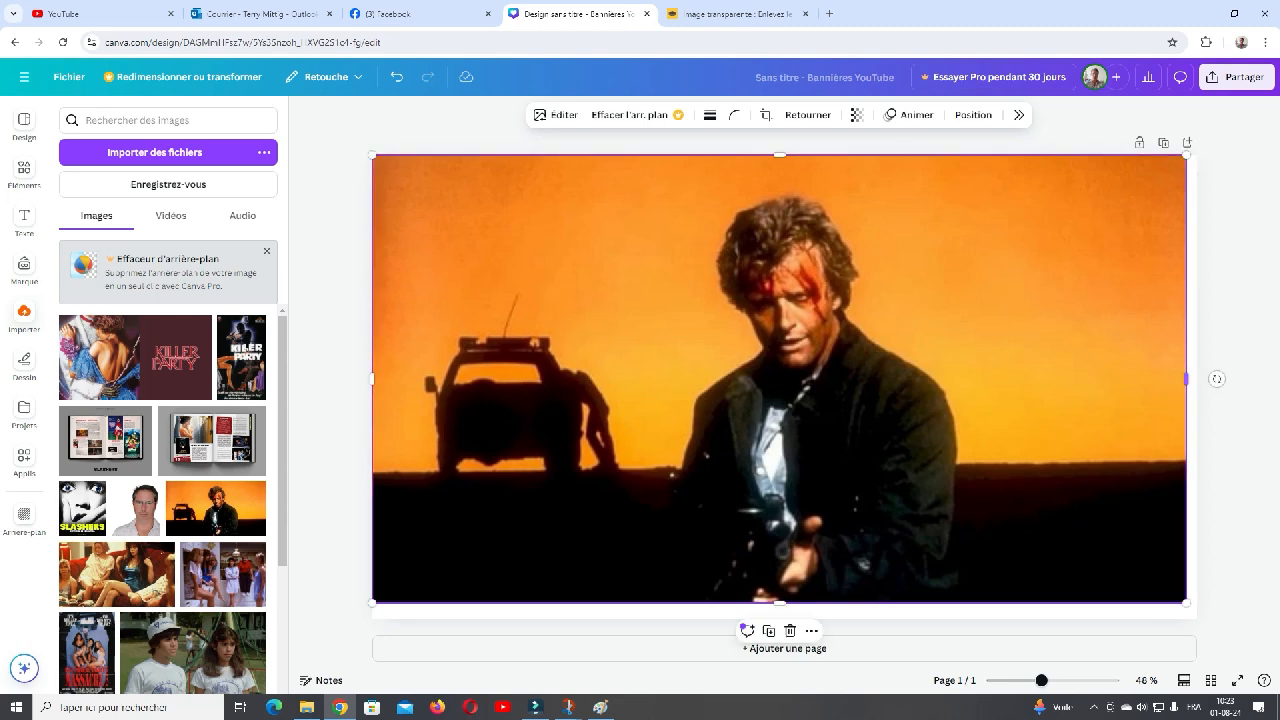
{"action": "left_click_drag", "start_coordinate": [1186, 603], "coordinate": [1197, 609]}
{"action": "left_click_drag", "start_coordinate": [1000, 490], "coordinate": [1000, 500]}
{"action": "left_click_drag", "start_coordinate": [784, 649], "coordinate": [784, 649]}
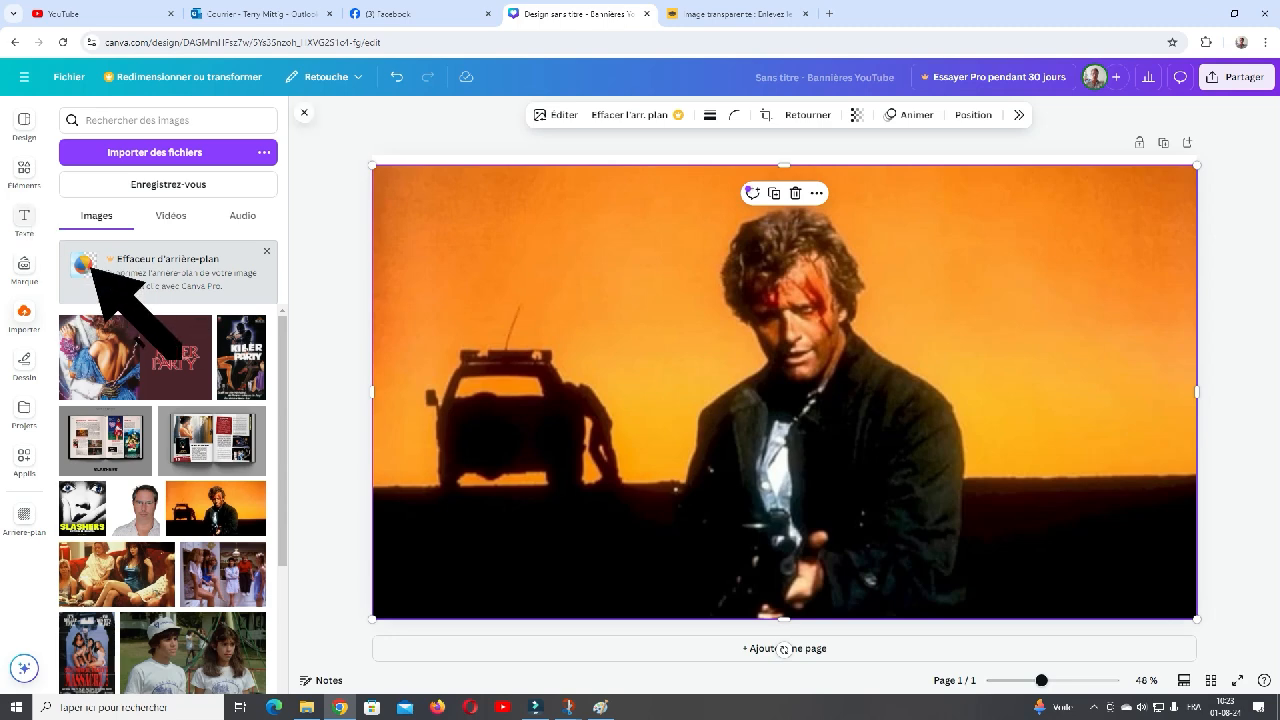
- Add the free yellow COMING SOON text style and place it in the sky above the car
{"action": "left_click", "coordinate": [24, 218]}
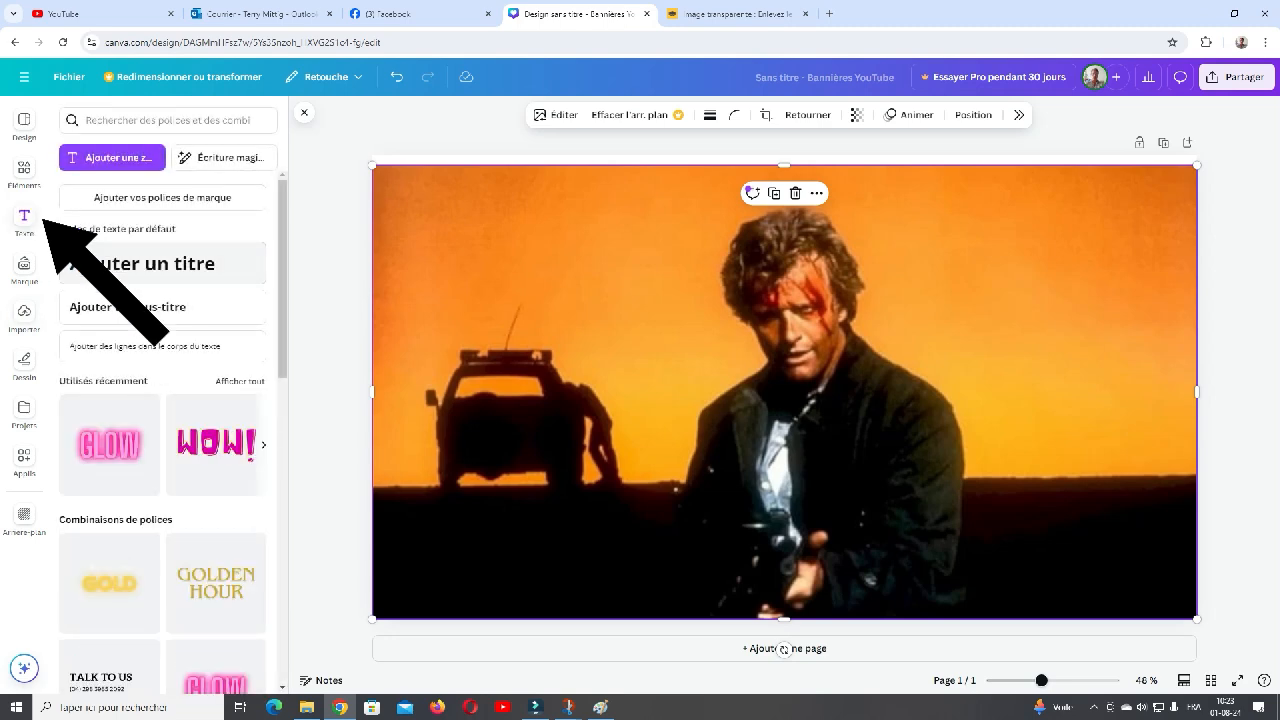
{"action": "scroll", "coordinate": [135, 415], "scroll_direction": "down", "scroll_amount": 2}
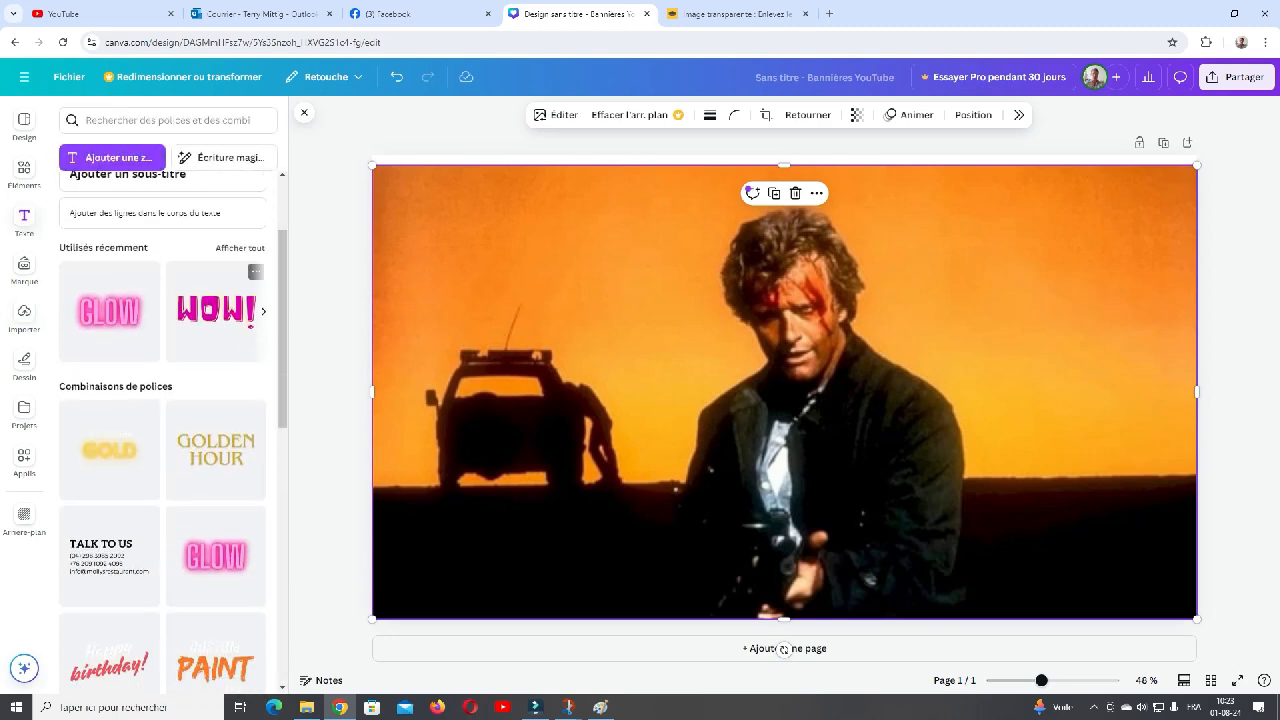
{"action": "scroll", "coordinate": [205, 345], "scroll_direction": "down", "scroll_amount": 3}
{"action": "scroll", "coordinate": [163, 437], "scroll_direction": "down", "scroll_amount": 3}
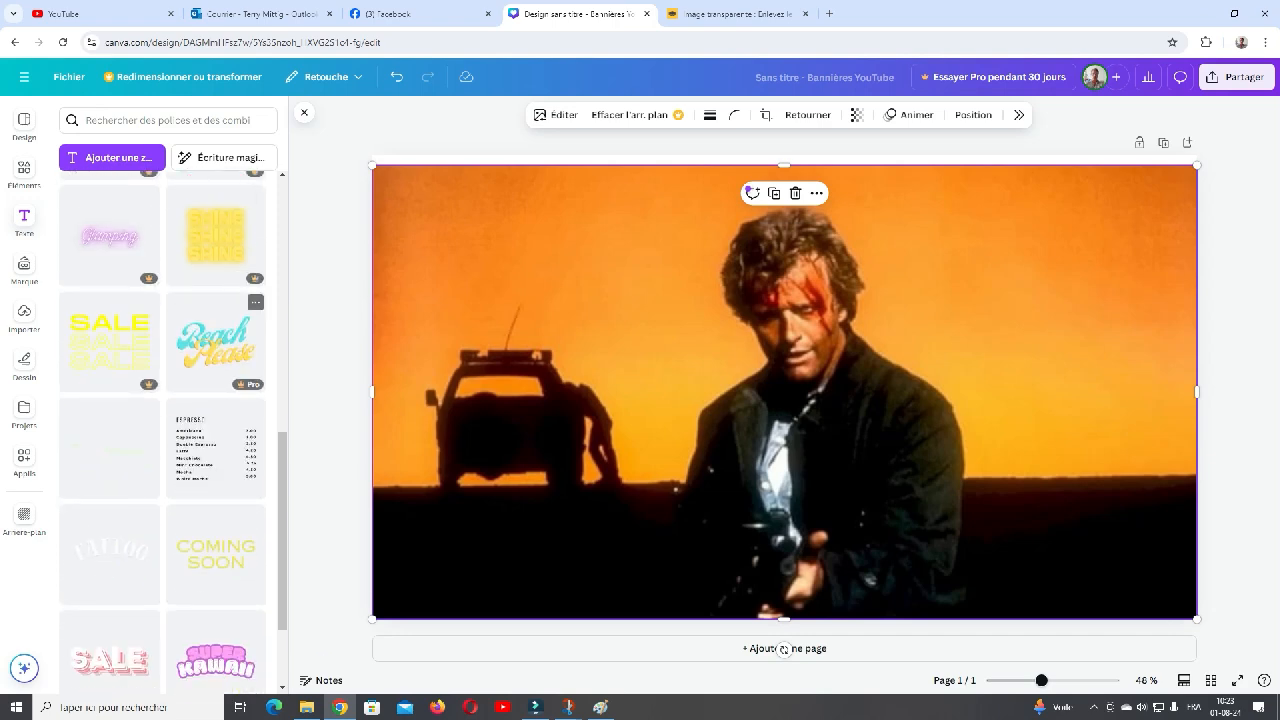
{"action": "scroll", "coordinate": [215, 320], "scroll_direction": "up", "scroll_amount": 1}
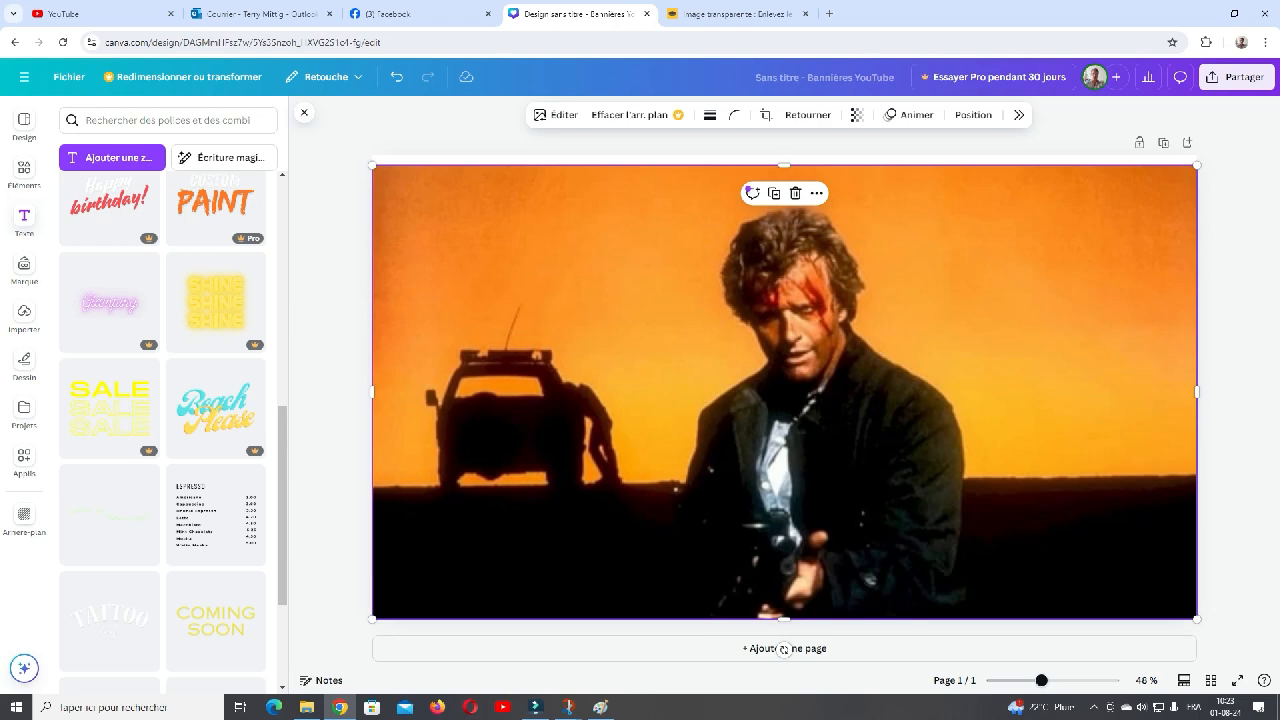
{"action": "left_click", "coordinate": [216, 203]}
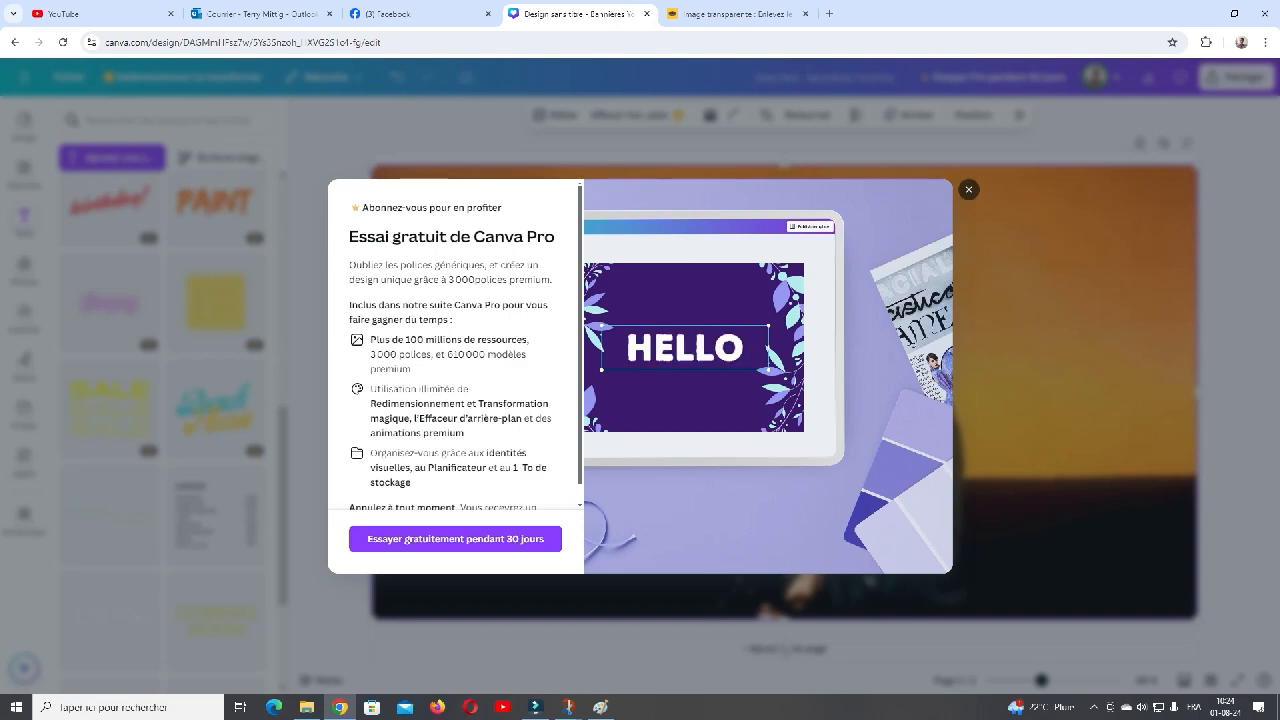
{"action": "key", "text": "Escape"}
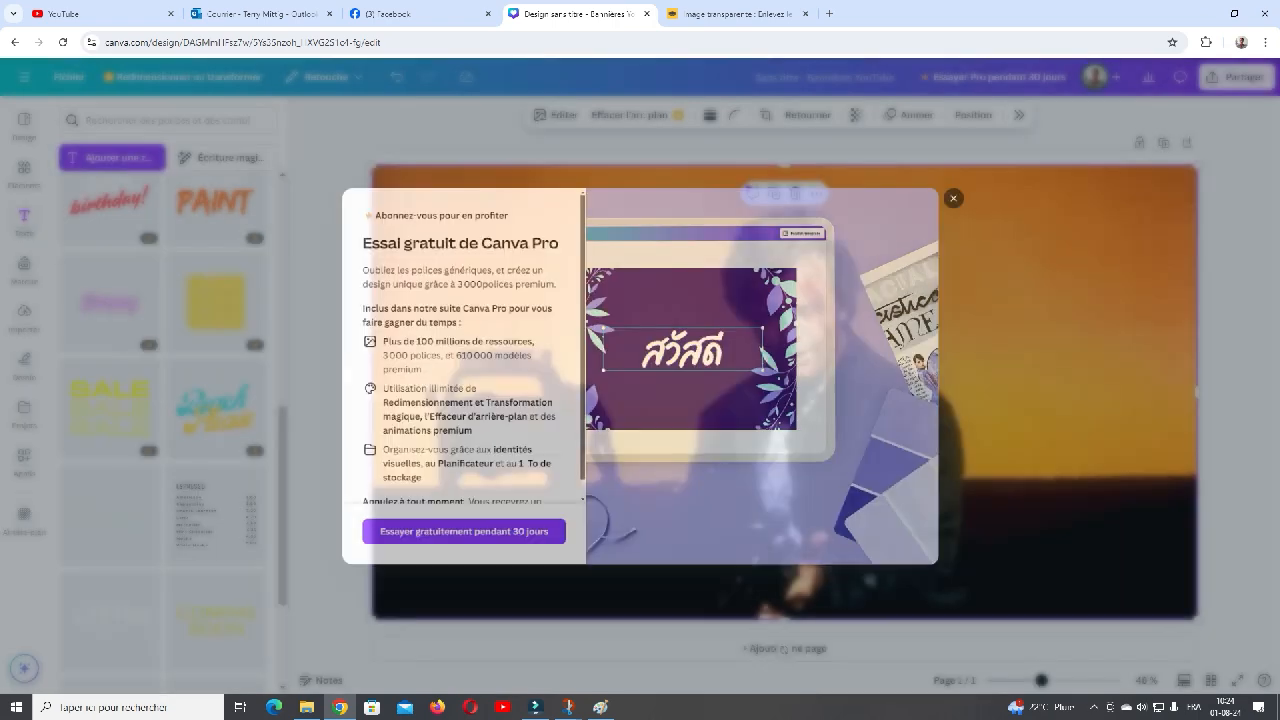
{"action": "scroll", "coordinate": [215, 450], "scroll_direction": "down", "scroll_amount": 1}
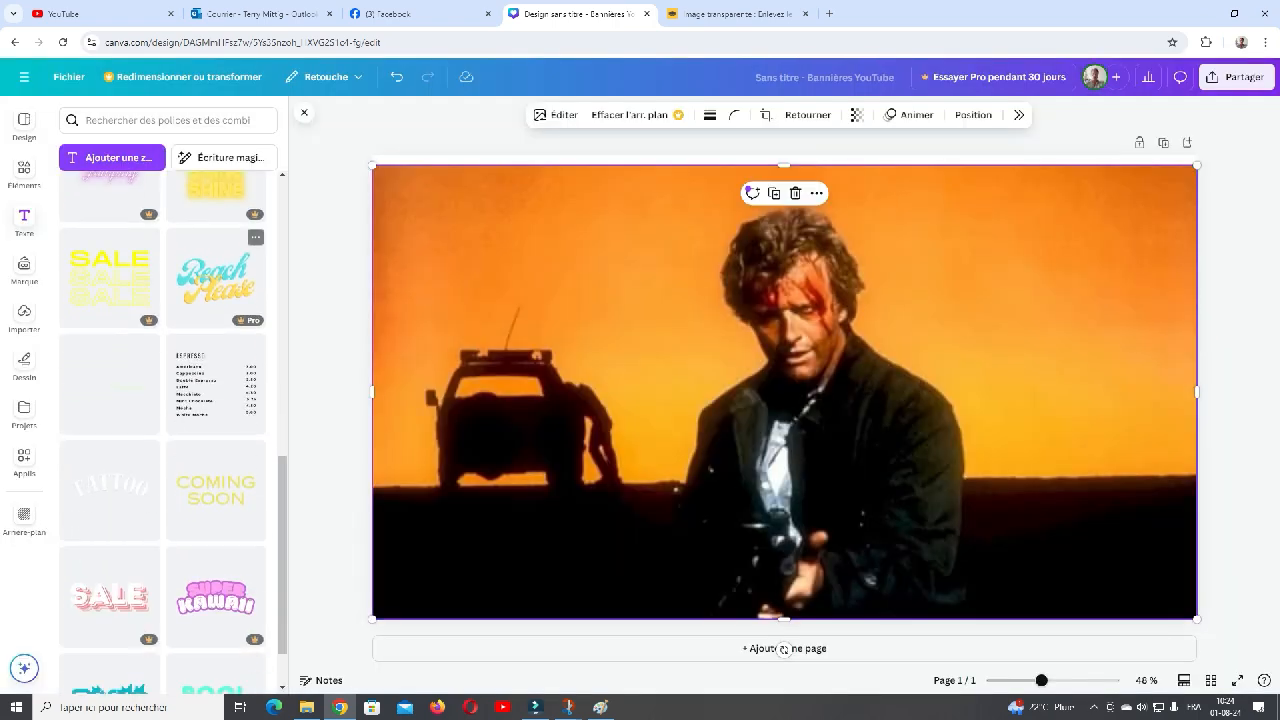
{"action": "left_click", "coordinate": [215, 487]}
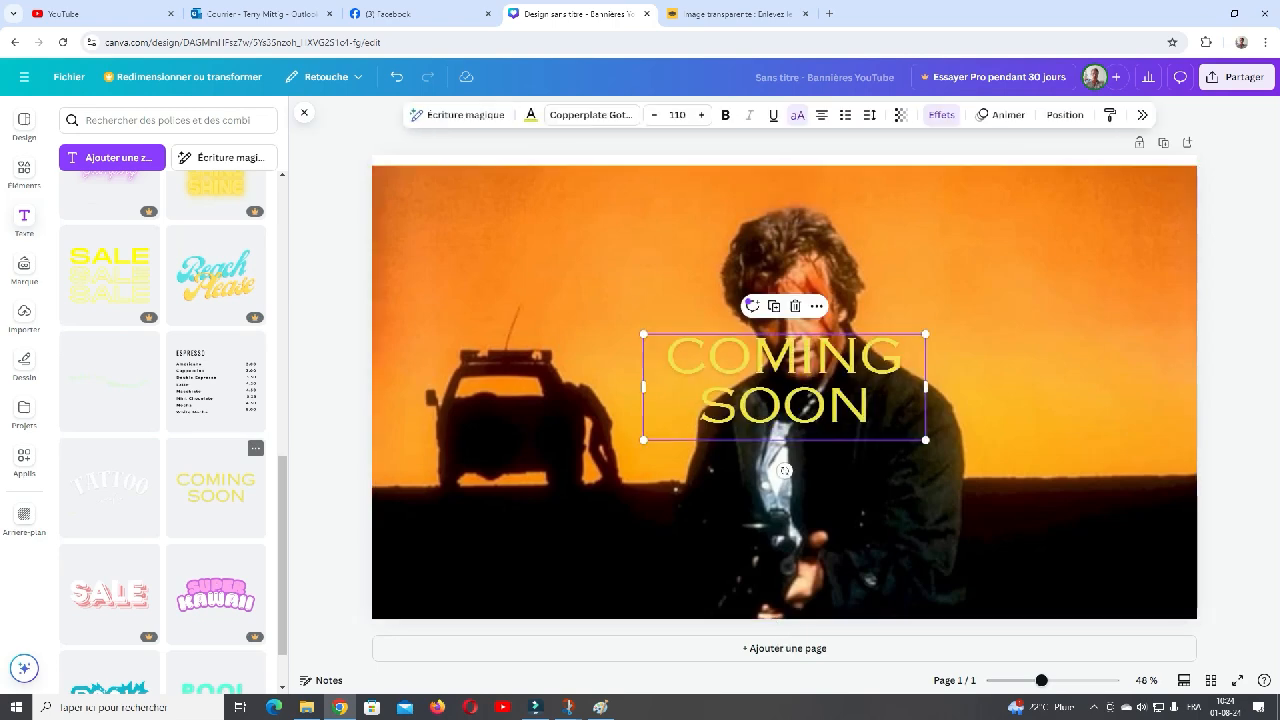
{"action": "left_click_drag", "start_coordinate": [784, 395], "coordinate": [538, 247]}
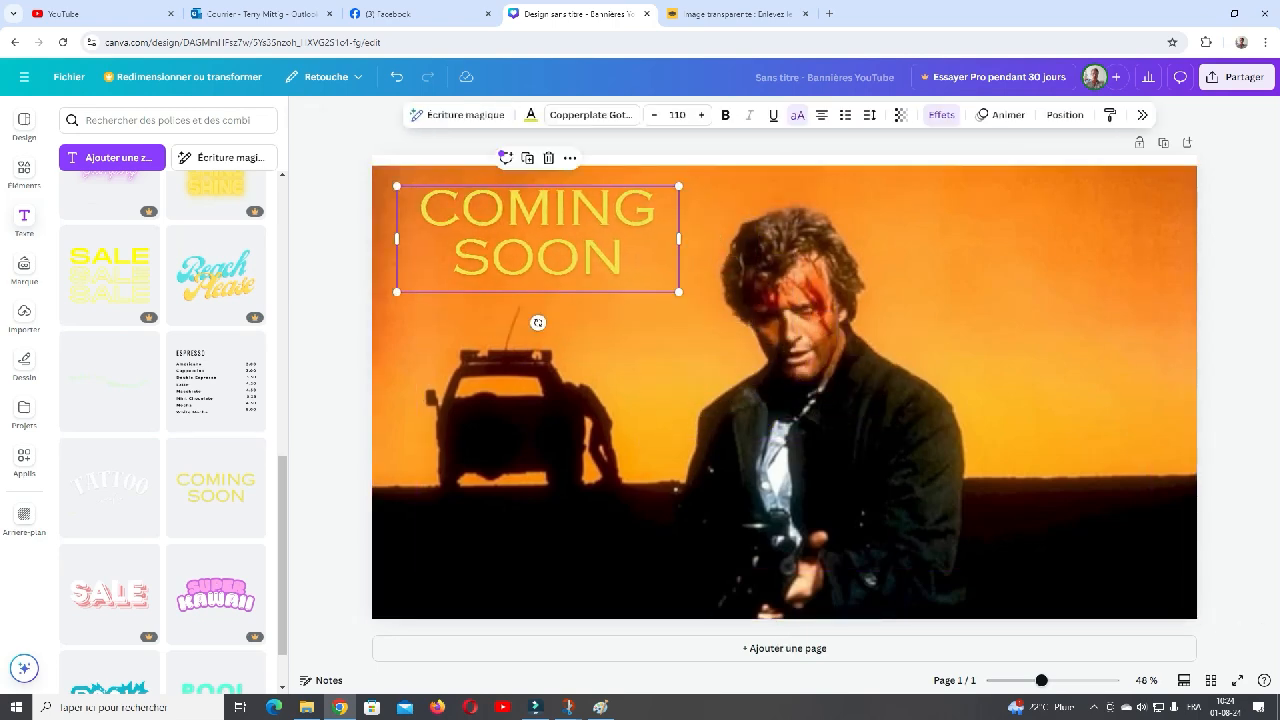
- Clear the COMING SOON placeholder wording from the text box
{"action": "left_click", "coordinate": [628, 269]}
{"action": "key", "text": "BackSpace"}
{"action": "key", "text": "BackSpace"}
{"action": "key", "text": "BackSpace"}
{"action": "key", "text": "BackSpace"}
{"action": "key", "text": "BackSpace"}
{"action": "key", "text": "BackSpace"}
{"action": "key", "text": "BackSpace"}
{"action": "key", "text": "BackSpace"}
{"action": "key", "text": "BackSpace"}
{"action": "key", "text": "BackSpace"}
{"action": "key", "text": "BackSpace"}
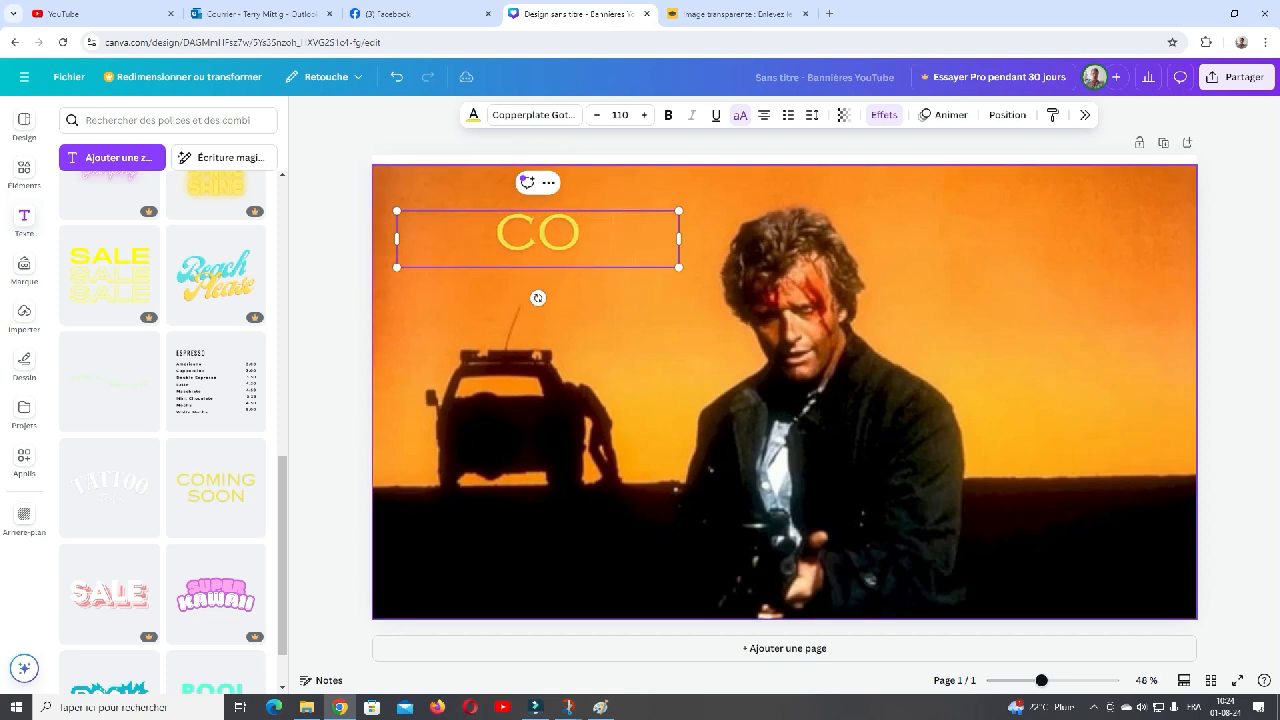
{"action": "type", "text": "TRAÉ"}
{"action": "key", "text": "BackSpace"}
{"action": "key", "text": "BackSpace"}
{"action": "key", "text": "BackSpace"}
{"action": "key", "text": "BackSpace"}
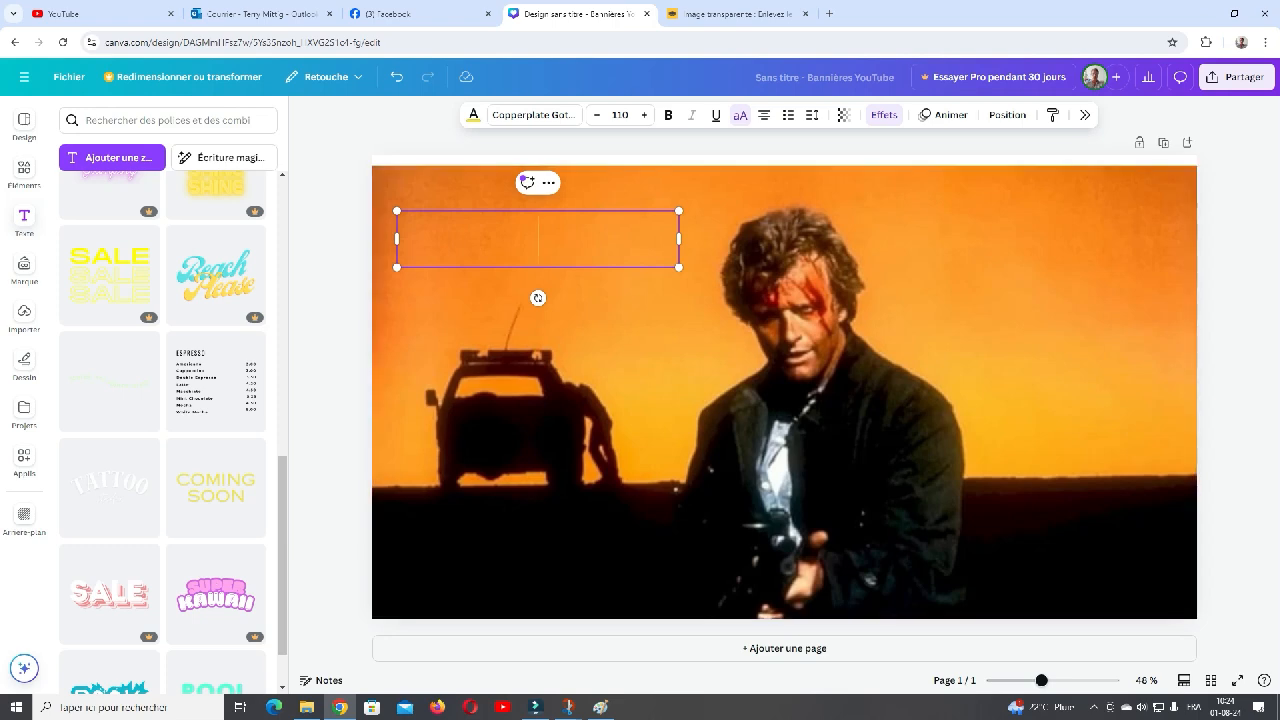
- Reduce the font size to 82 and enter TRAILERMAN in the emptied text box
{"action": "left_click", "coordinate": [597, 115]}
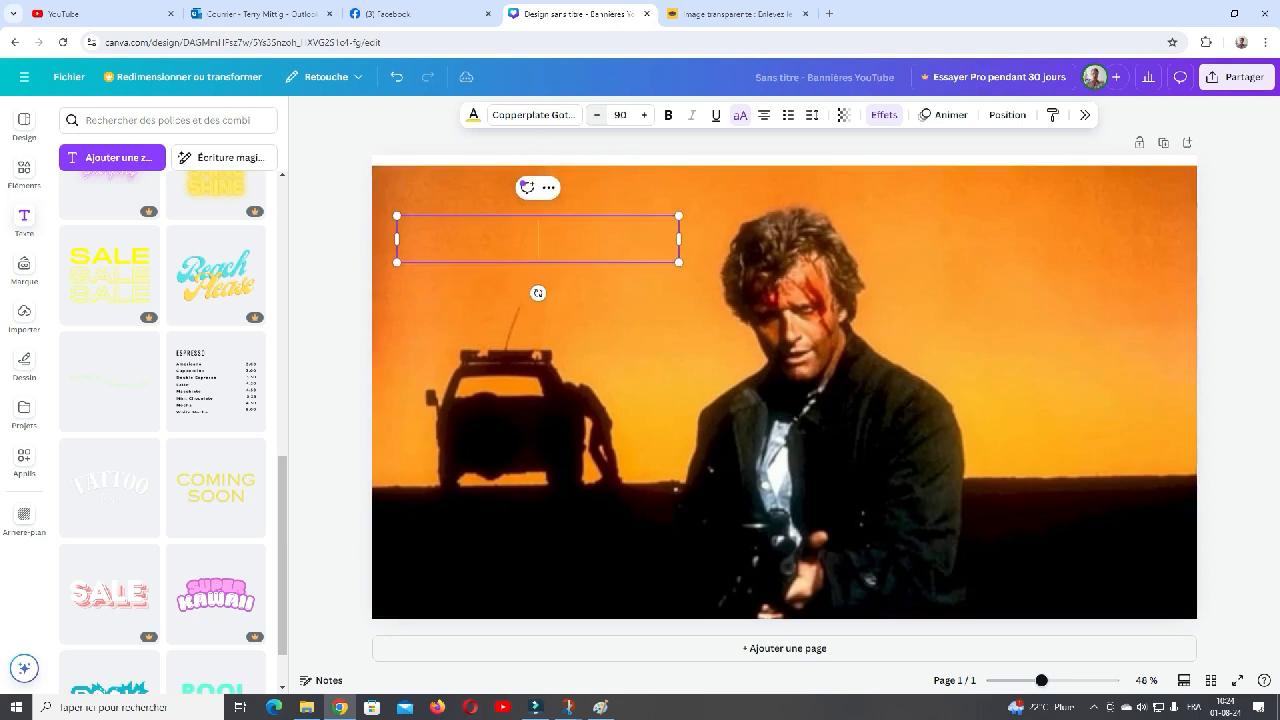
{"action": "type", "text": "TRI"}
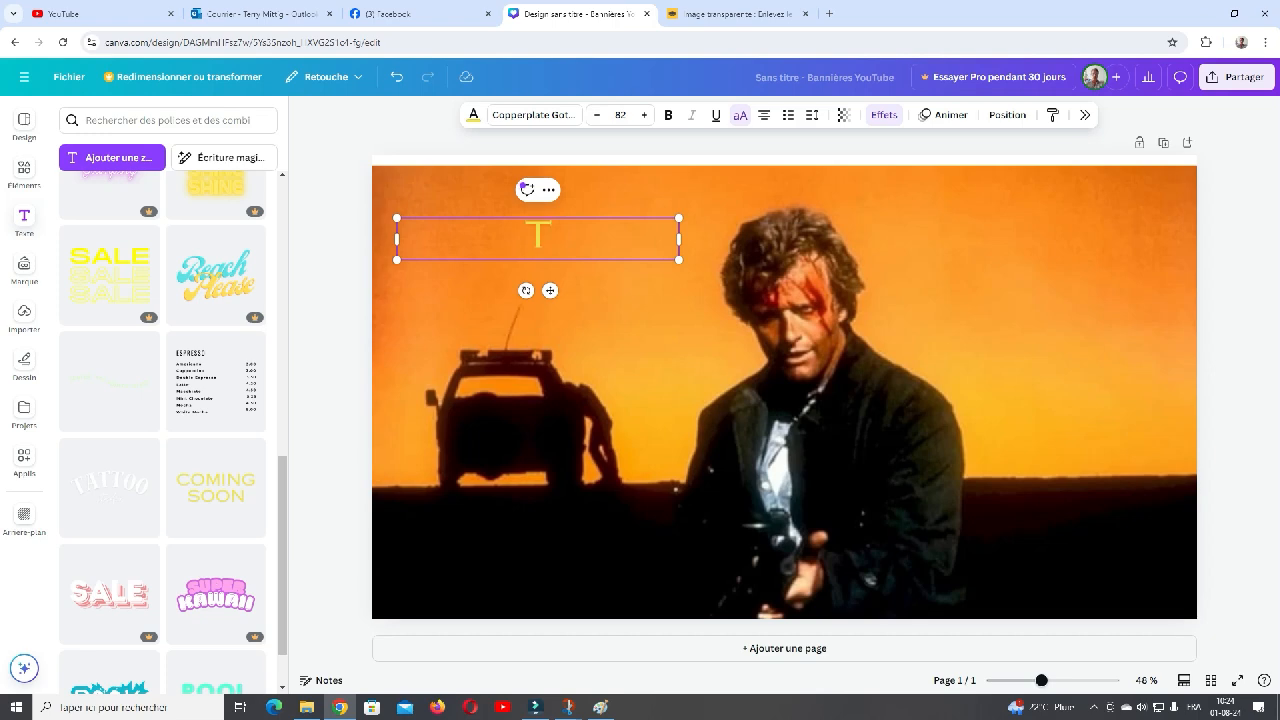
{"action": "type", "text": "R"}
{"action": "key", "text": "BackSpace"}
{"action": "key", "text": "BackSpace"}
{"action": "type", "text": "LERMAN"}
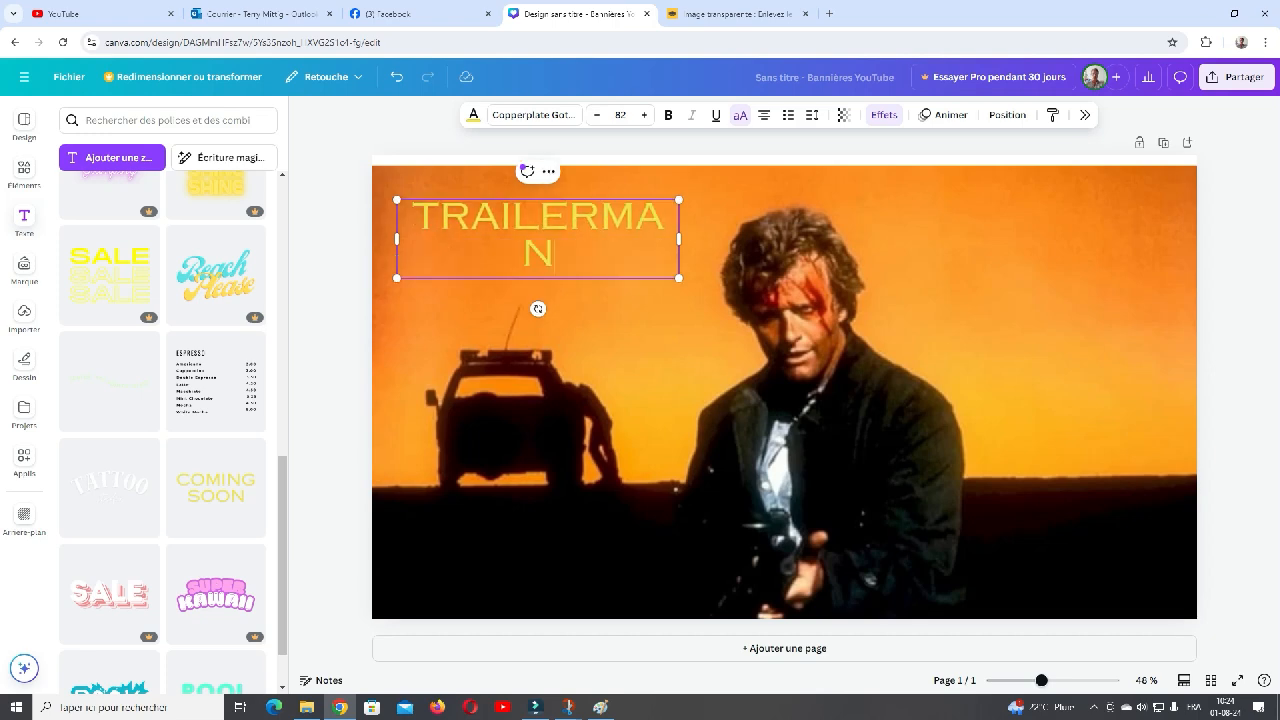
{"action": "key", "text": "BackSpace"}
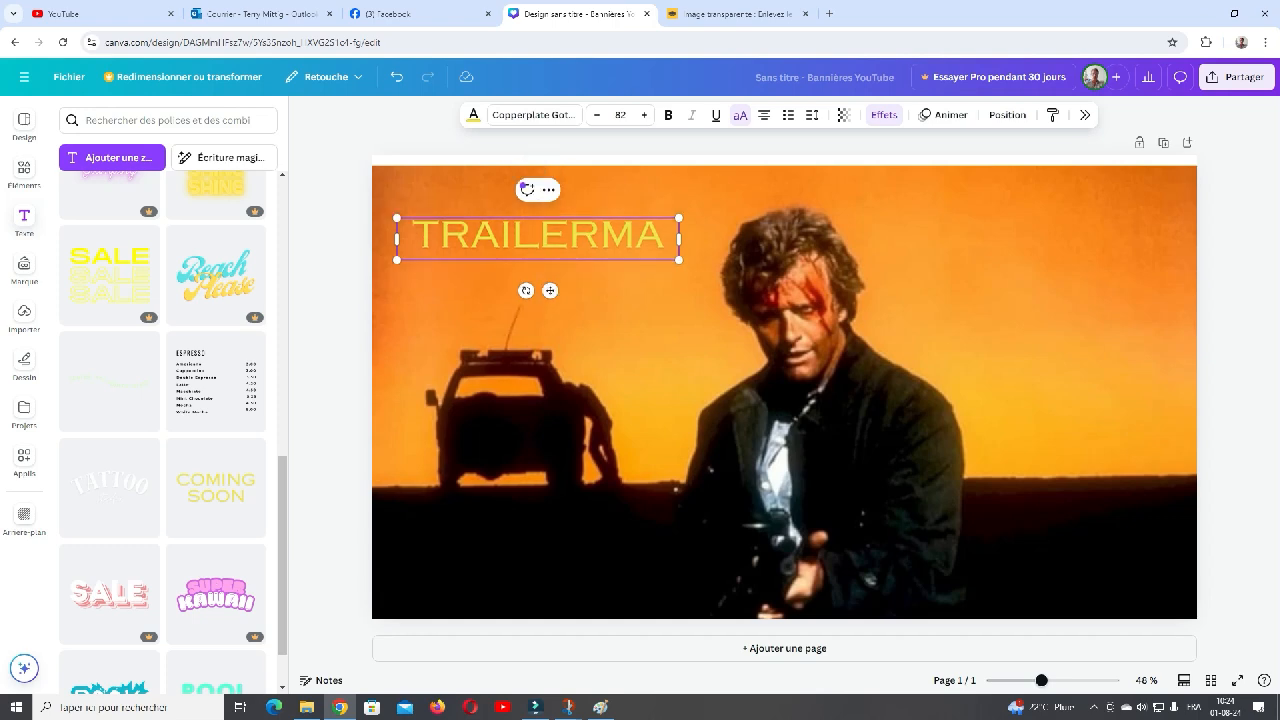
{"action": "type", "text": "N"}
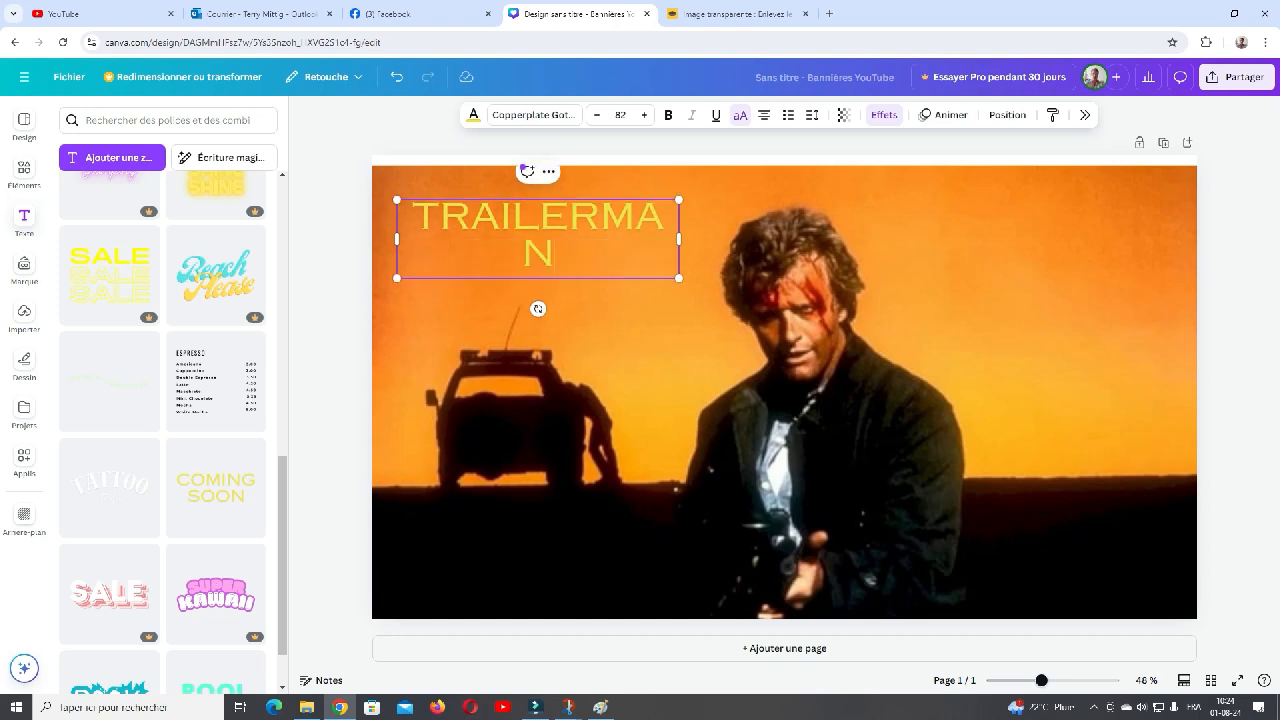
- Widen the text box so that TRAILERMAN fits on a single line
{"action": "left_click_drag", "start_coordinate": [674, 242], "coordinate": [679, 239]}
{"action": "left_click", "coordinate": [674, 242]}
{"action": "left_click", "coordinate": [679, 239]}
{"action": "left_click_drag", "start_coordinate": [679, 239], "coordinate": [717, 239]}
- Add "PRÉSENTE: THE HITCHER" after TRAILERMAN to complete the title, and finish editing the text
{"action": "type", "text": "PRÉ"}
{"action": "key", "text": "BackSpace"}
{"action": "key", "text": "BackSpace"}
{"action": "key", "text": "BackSpace"}
{"action": "key", "text": "BackSpace"}
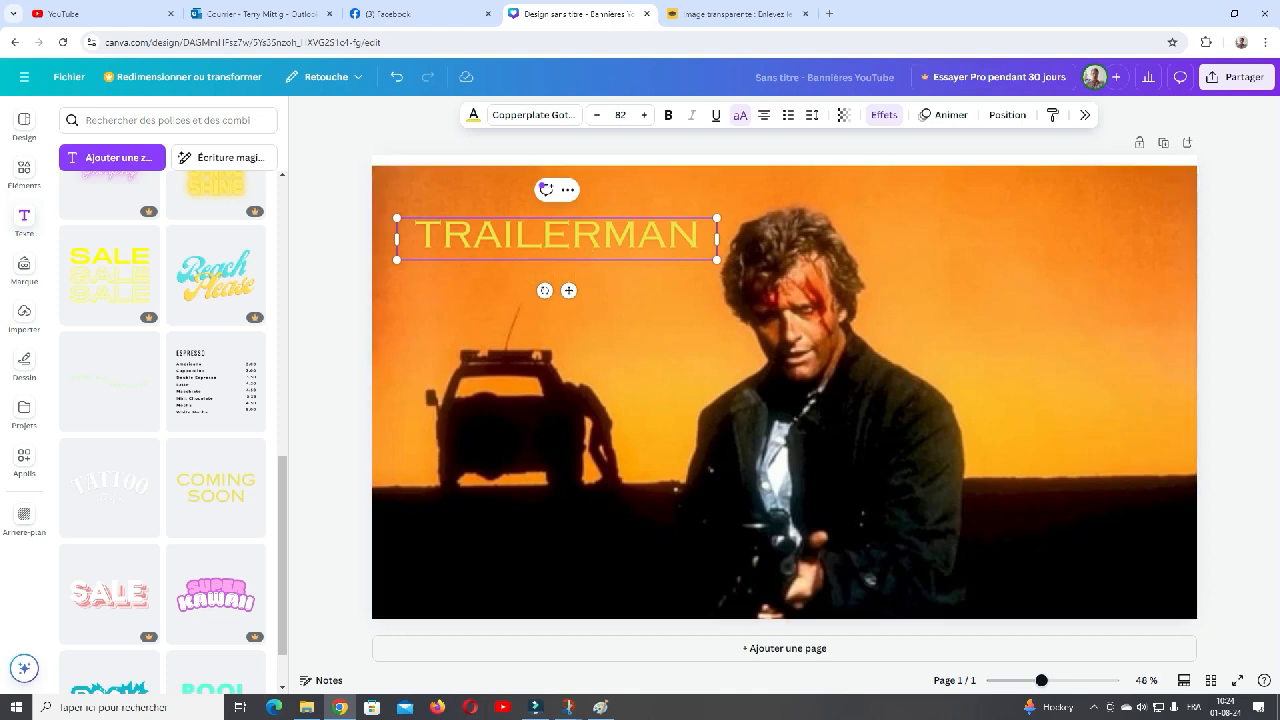
{"action": "type", "text": "PRÉ"}
{"action": "type", "text": "SNTR"}
{"action": "key", "text": "BackSpace"}
{"action": "key", "text": "BackSpace"}
{"action": "key", "text": "BackSpace"}
{"action": "type", "text": "ENTE"}
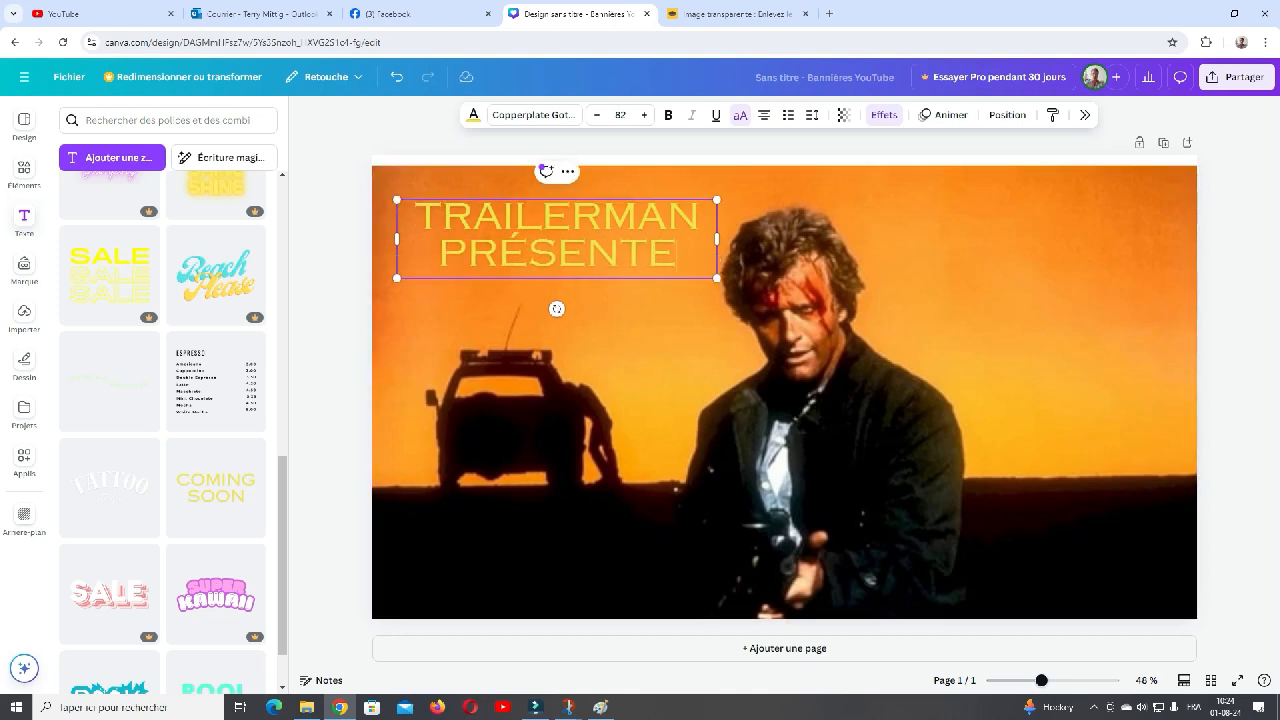
{"action": "type", "text": ": THE HITCHER"}
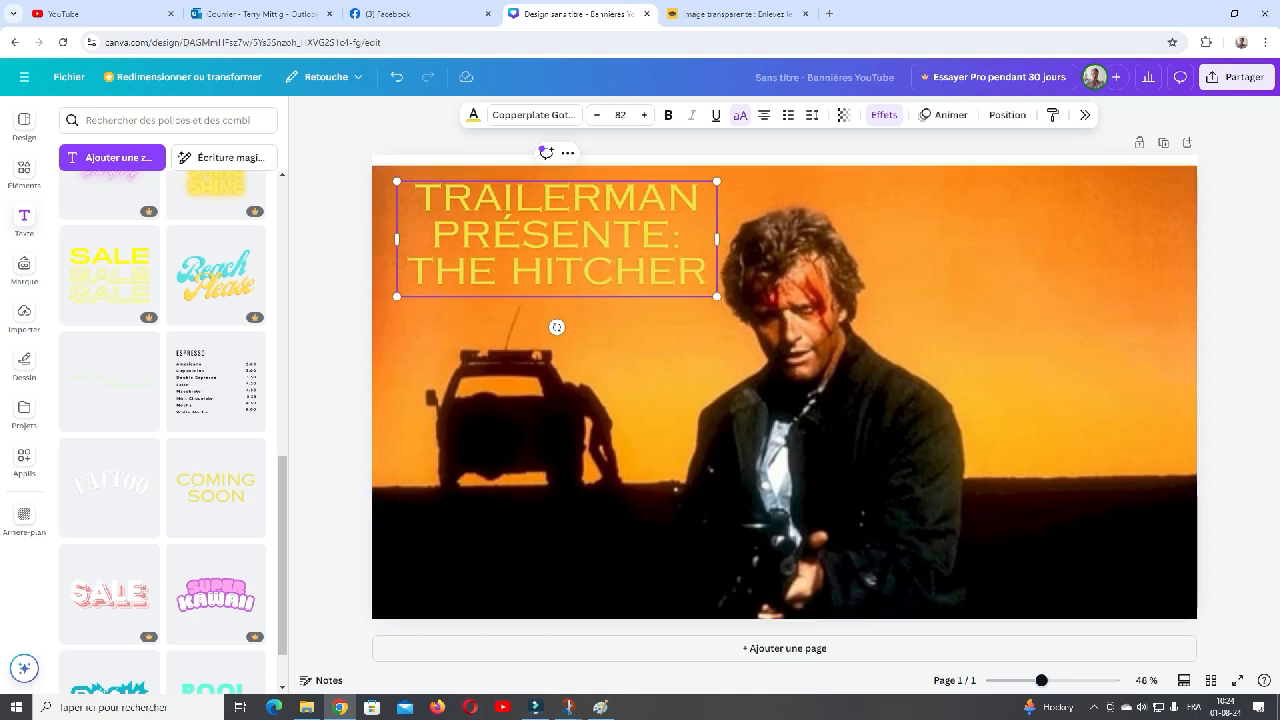
{"action": "left_click", "coordinate": [784, 392]}
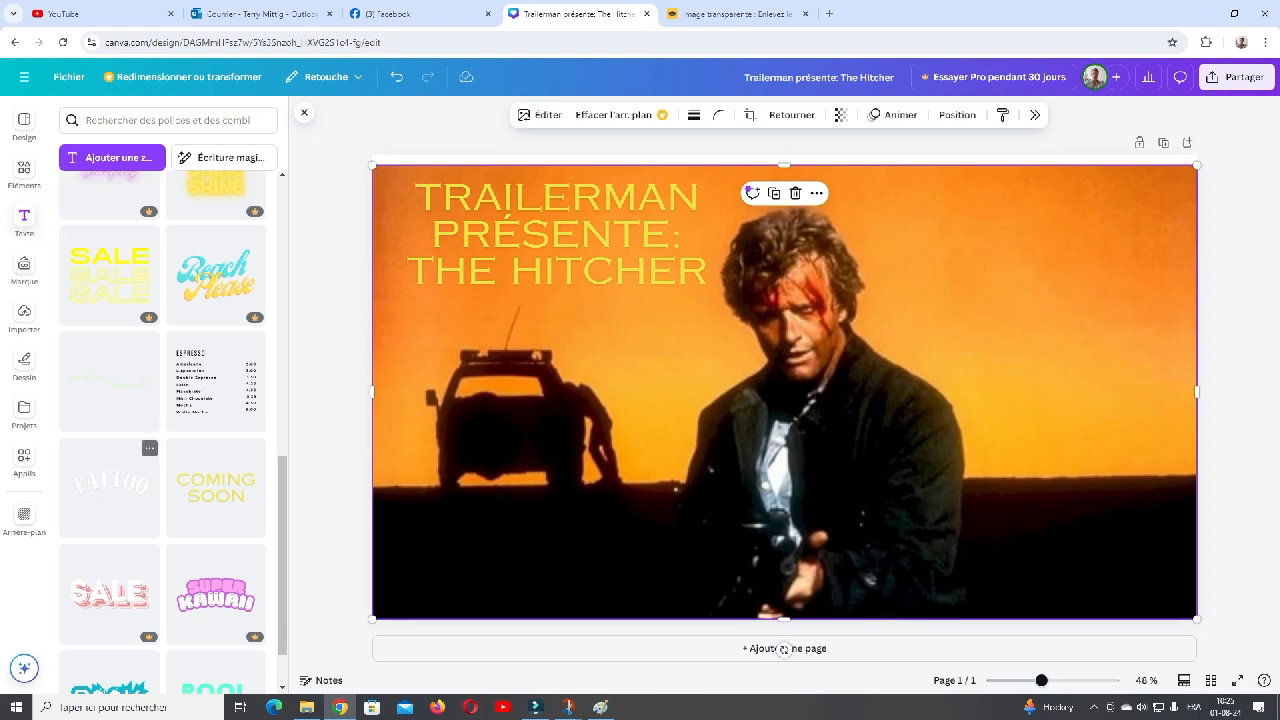
- Try the basketball background, and replace it with the dark sports court background with painted lines
{"action": "left_click", "coordinate": [24, 516]}
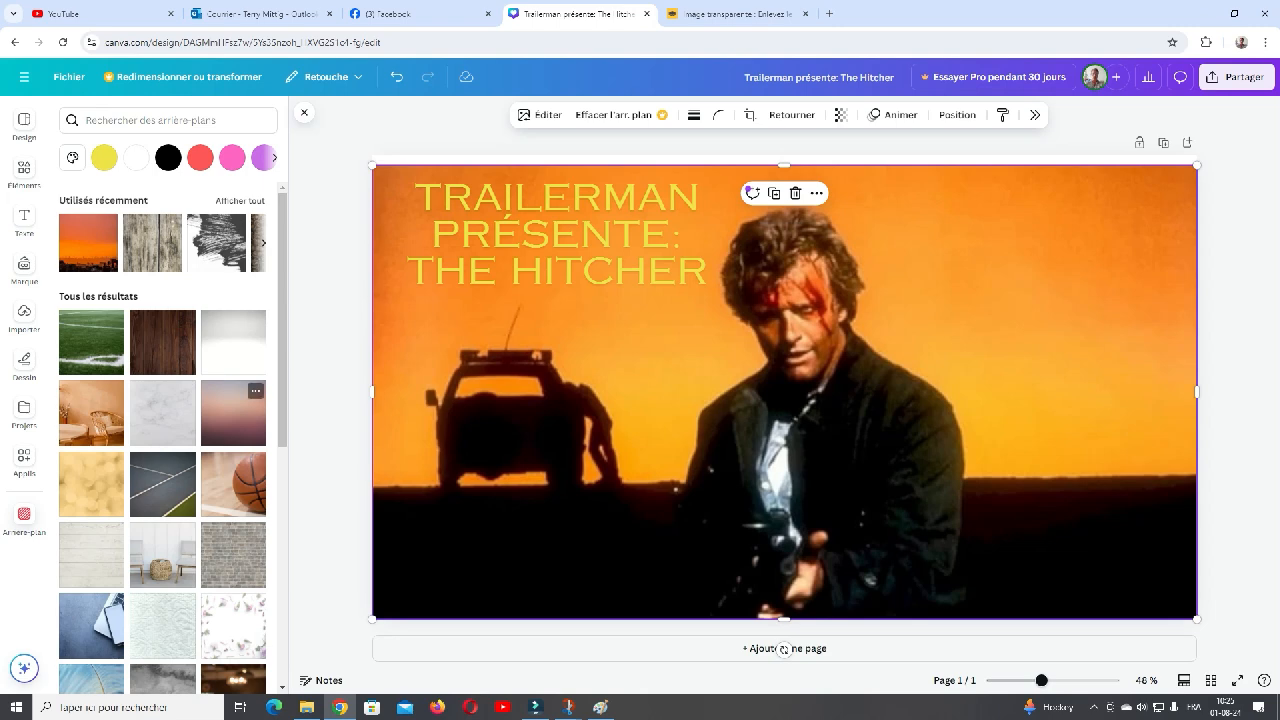
{"action": "left_click_drag", "start_coordinate": [233, 412], "coordinate": [242, 482]}
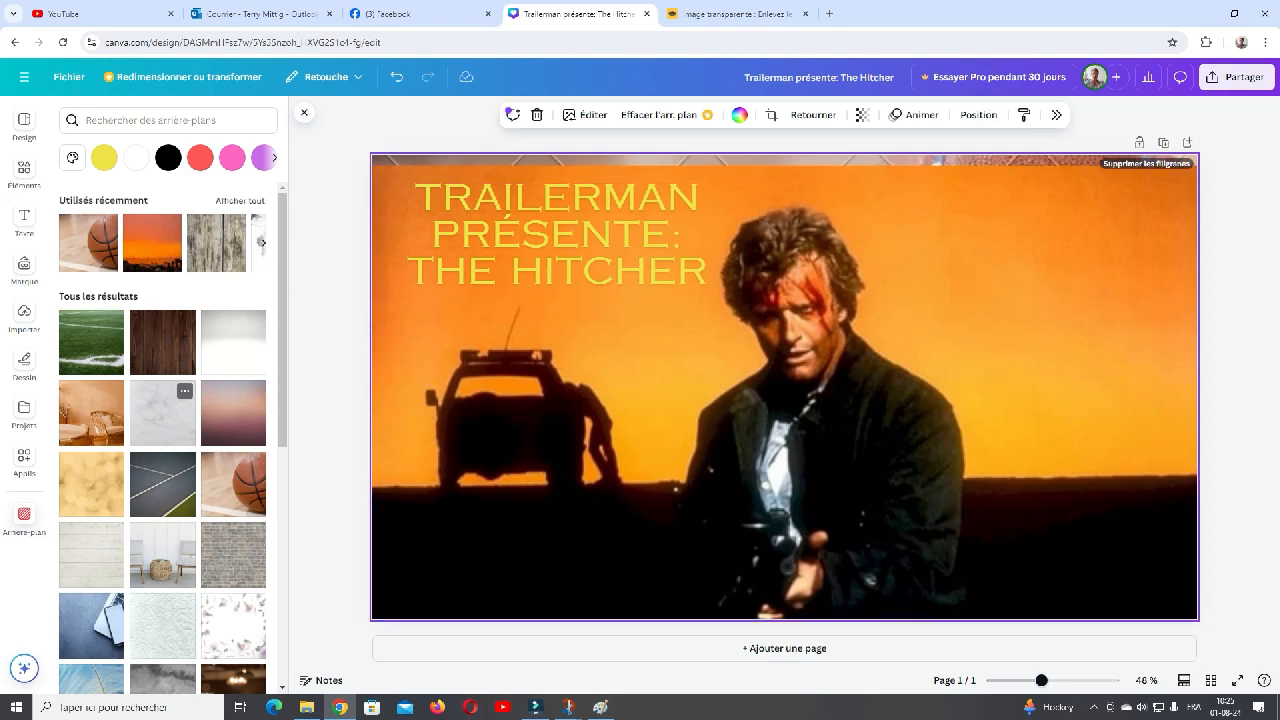
{"action": "left_click", "coordinate": [163, 484]}
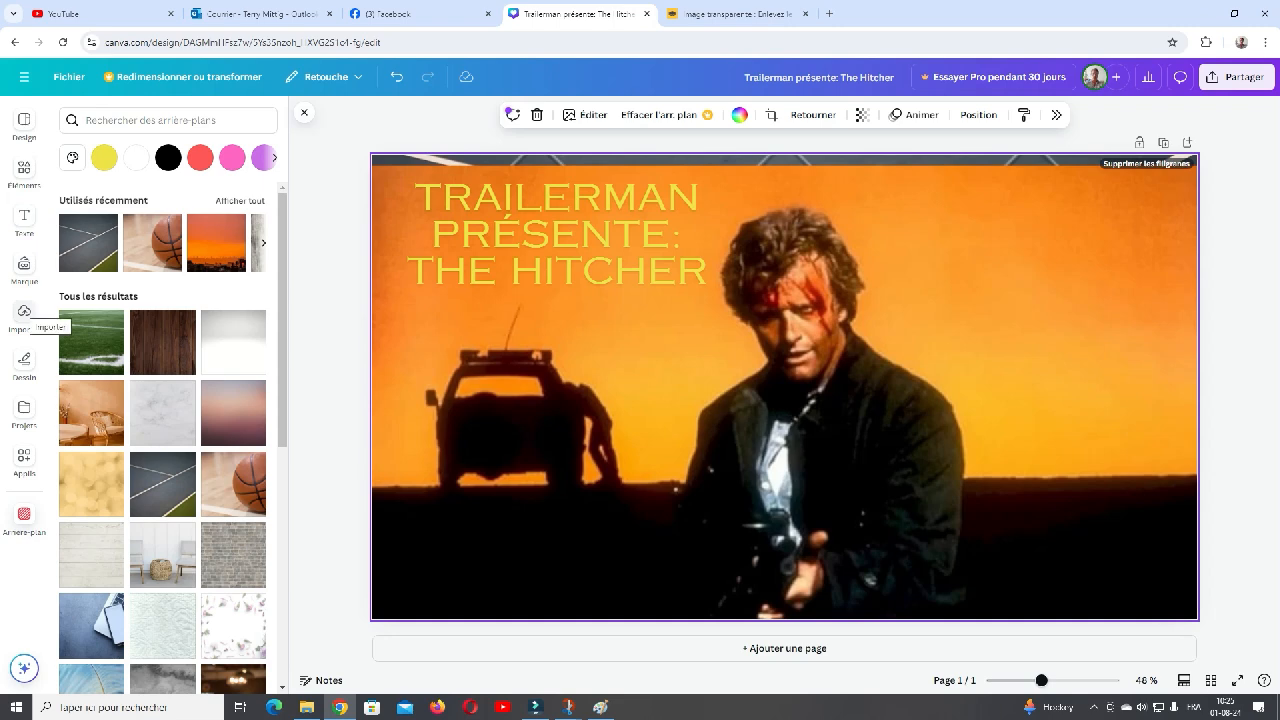
- Add the uploaded cut-out portrait of the man with glasses, shrunk to fit the banner's lower-right corner
{"action": "left_click", "coordinate": [24, 312]}
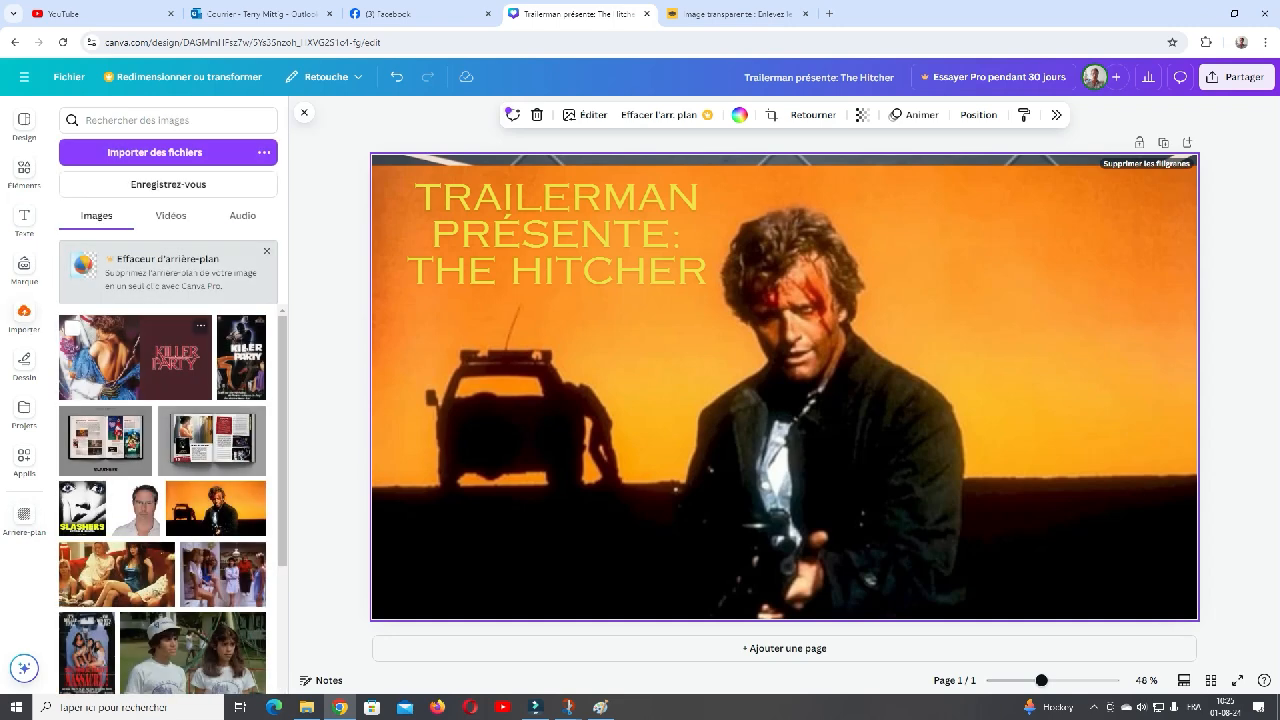
{"action": "left_click", "coordinate": [137, 508]}
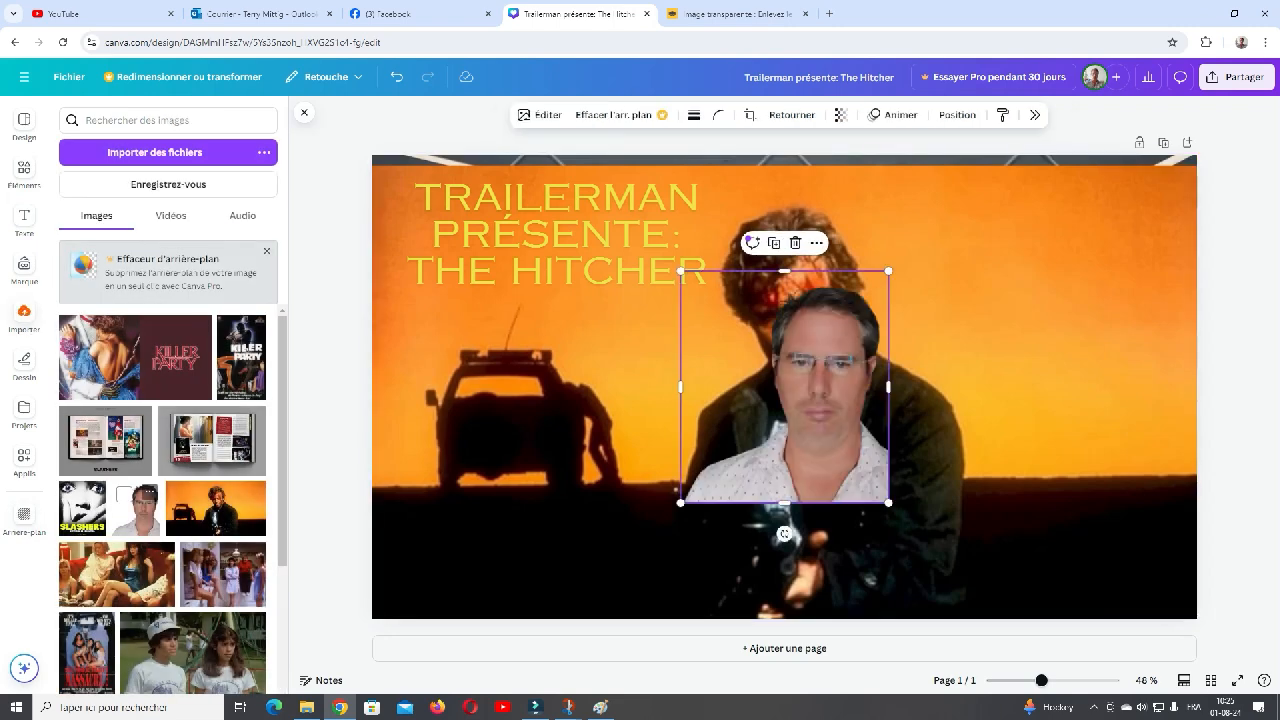
{"action": "left_click_drag", "start_coordinate": [820, 400], "coordinate": [1128, 509]}
{"action": "left_click_drag", "start_coordinate": [989, 381], "coordinate": [1093, 503]}
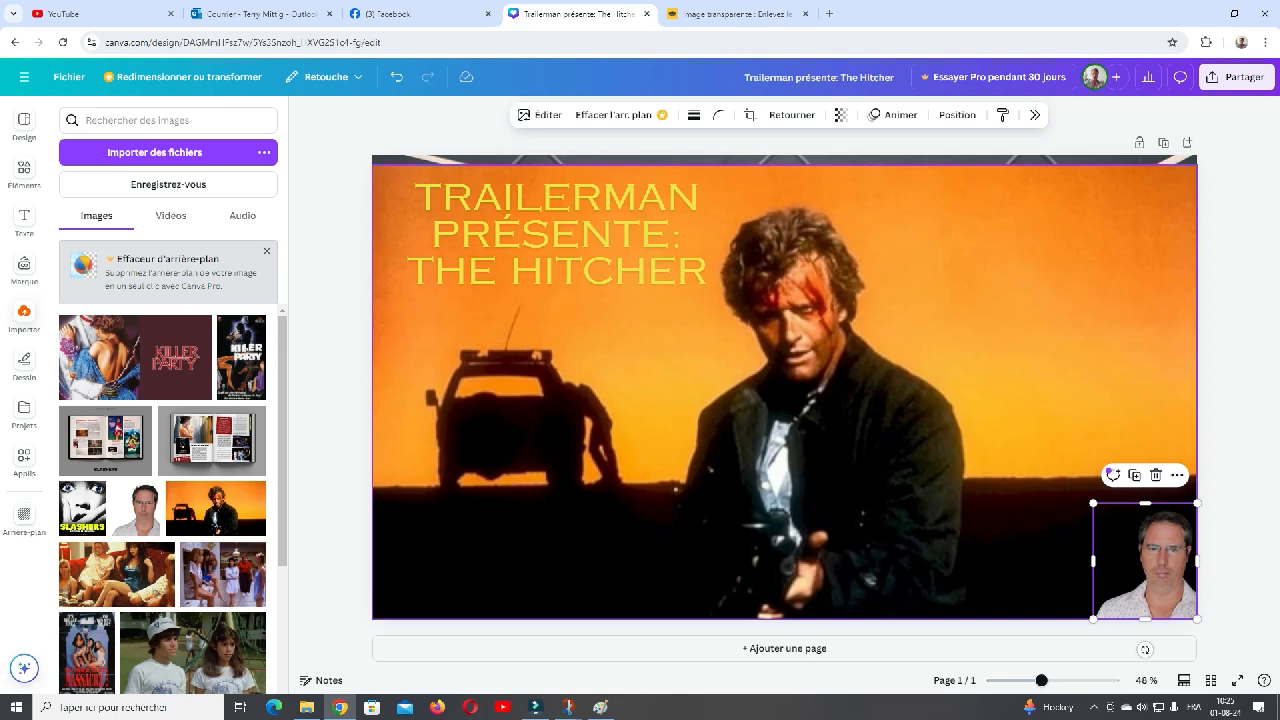
- Move the film image forward one level, and bring it in front of all other elements
{"action": "left_click", "coordinate": [1022, 430]}
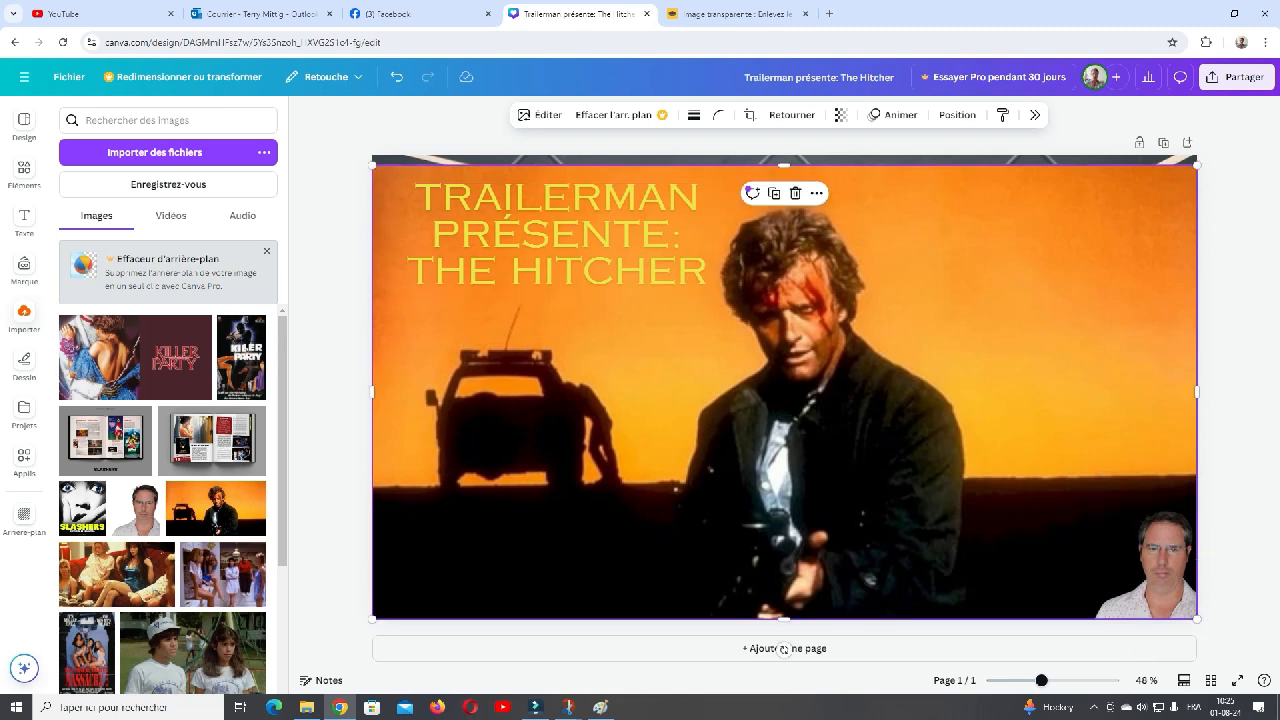
{"action": "right_click", "coordinate": [784, 648]}
{"action": "mouse_move", "coordinate": [876, 408]}
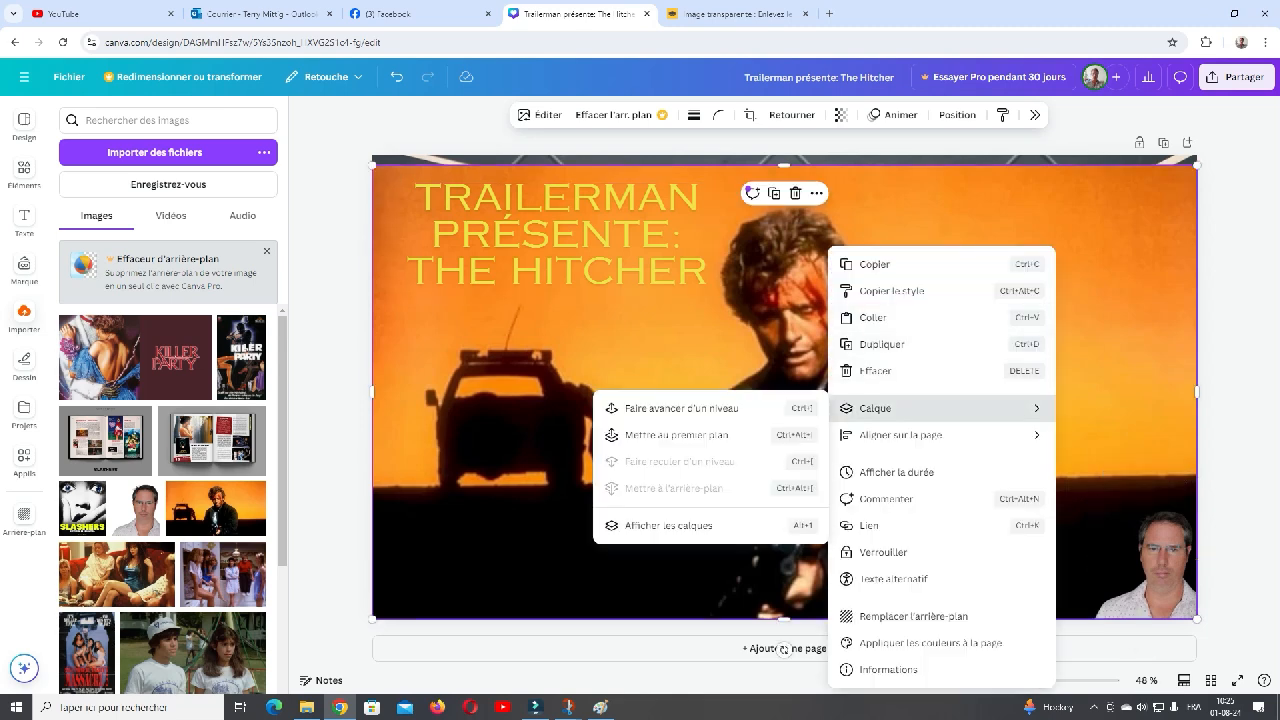
{"action": "left_click", "coordinate": [681, 408]}
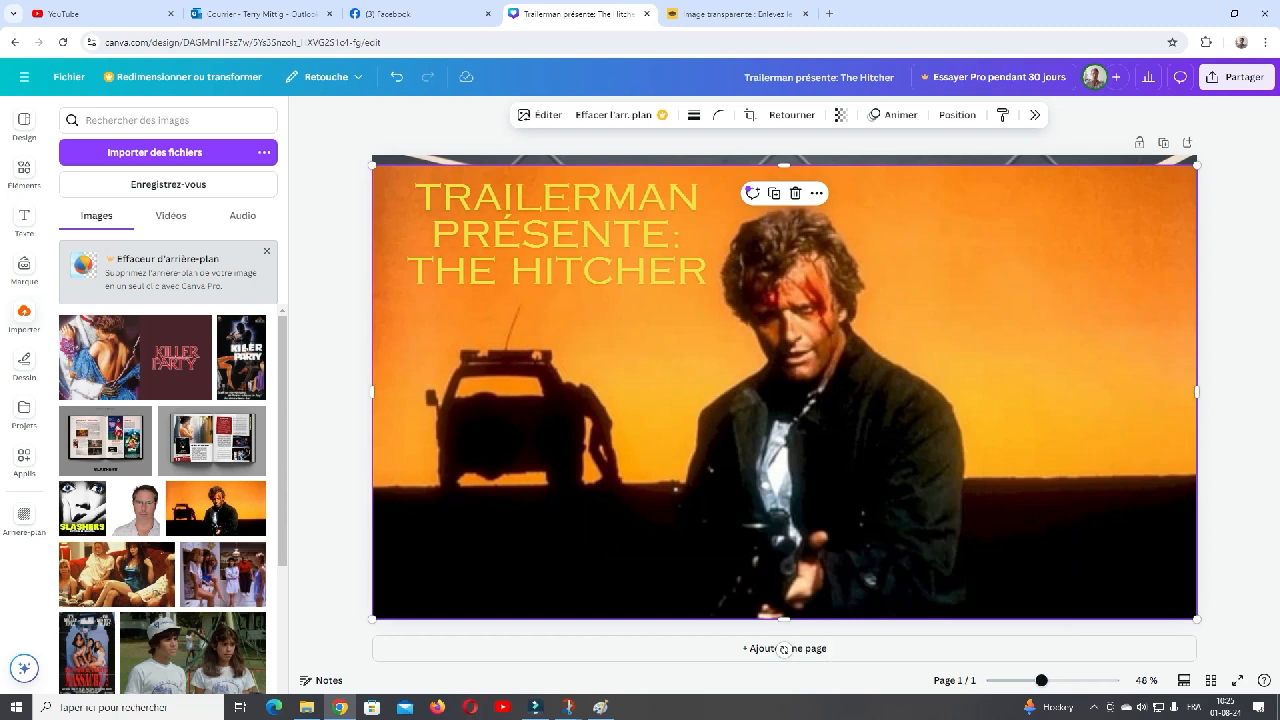
{"action": "right_click", "coordinate": [973, 371]}
{"action": "mouse_move", "coordinate": [1000, 408]}
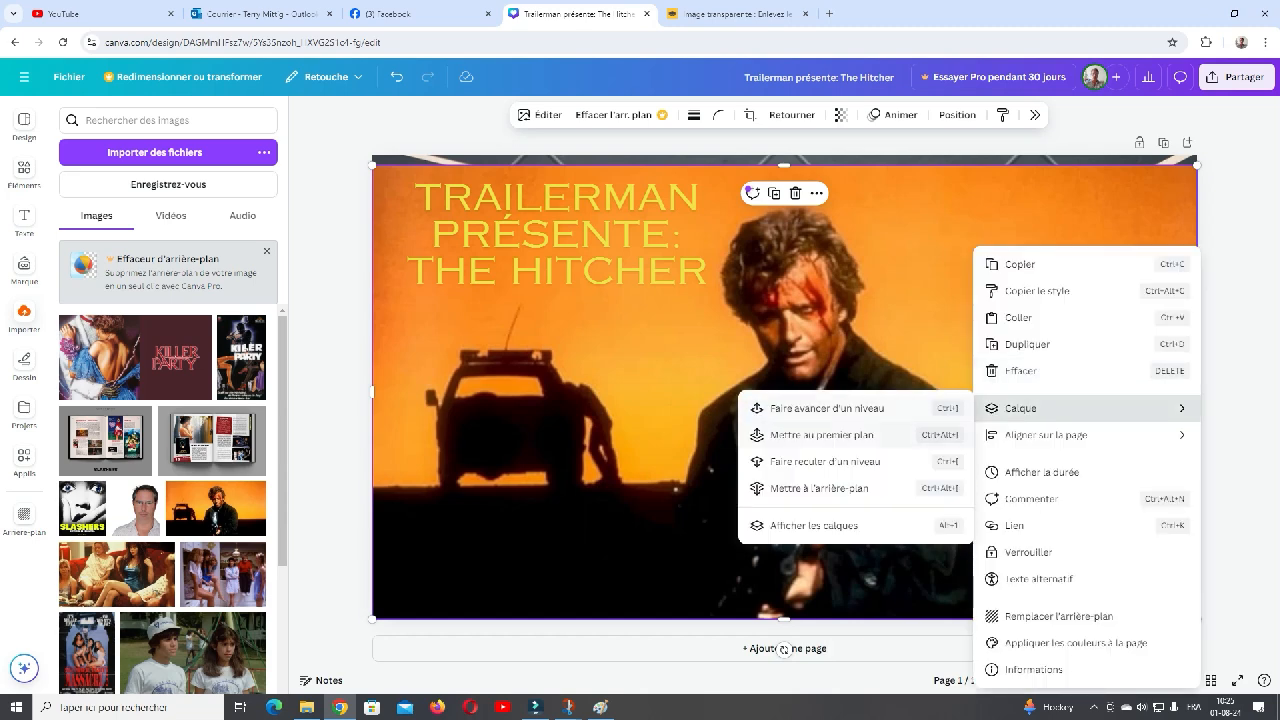
{"action": "left_click", "coordinate": [815, 435]}
- Send the film image to the back, behind the title and the portrait
{"action": "right_click", "coordinate": [1012, 371]}
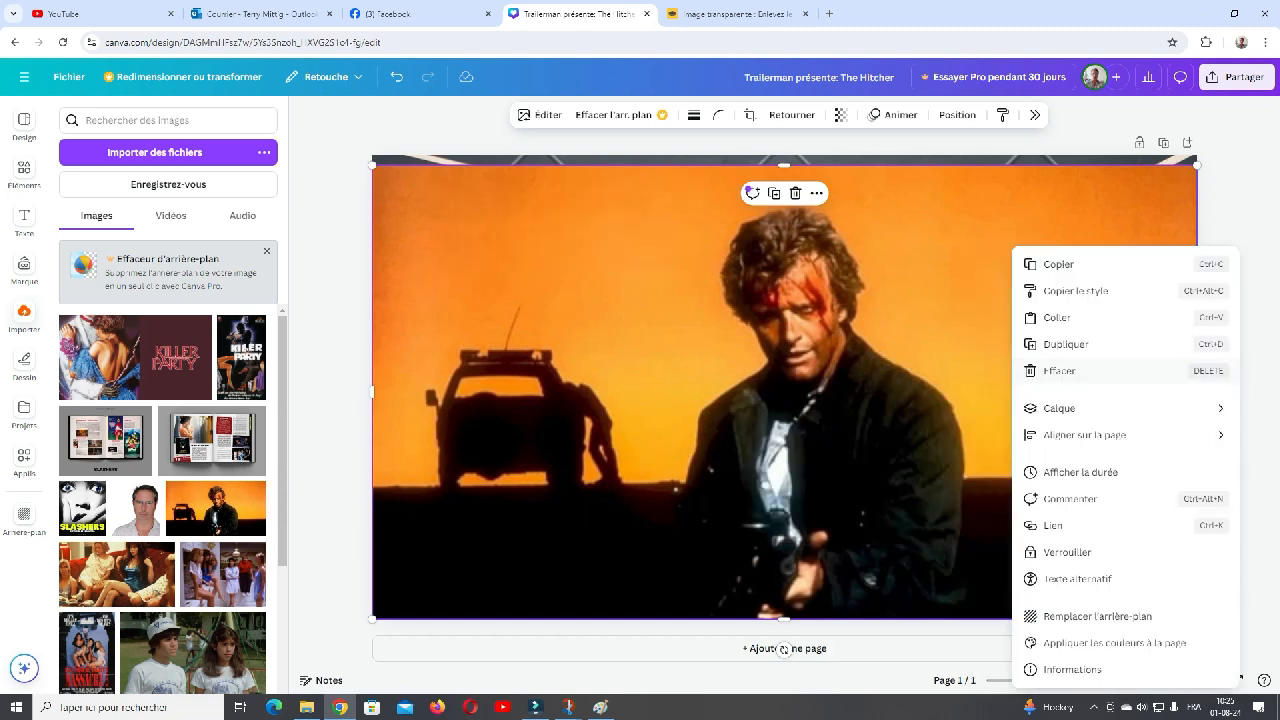
{"action": "mouse_move", "coordinate": [1035, 408]}
{"action": "left_click", "coordinate": [858, 488]}
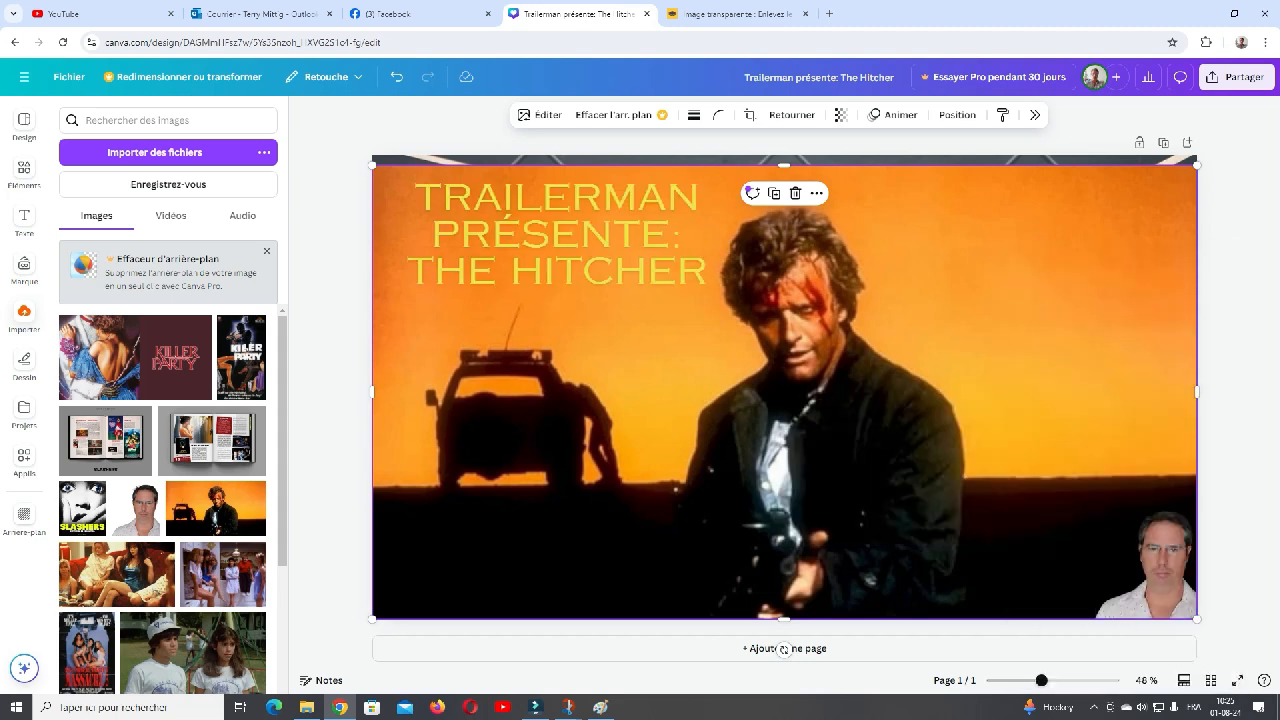
{"action": "right_click", "coordinate": [967, 373]}
{"action": "mouse_move", "coordinate": [1020, 409]}
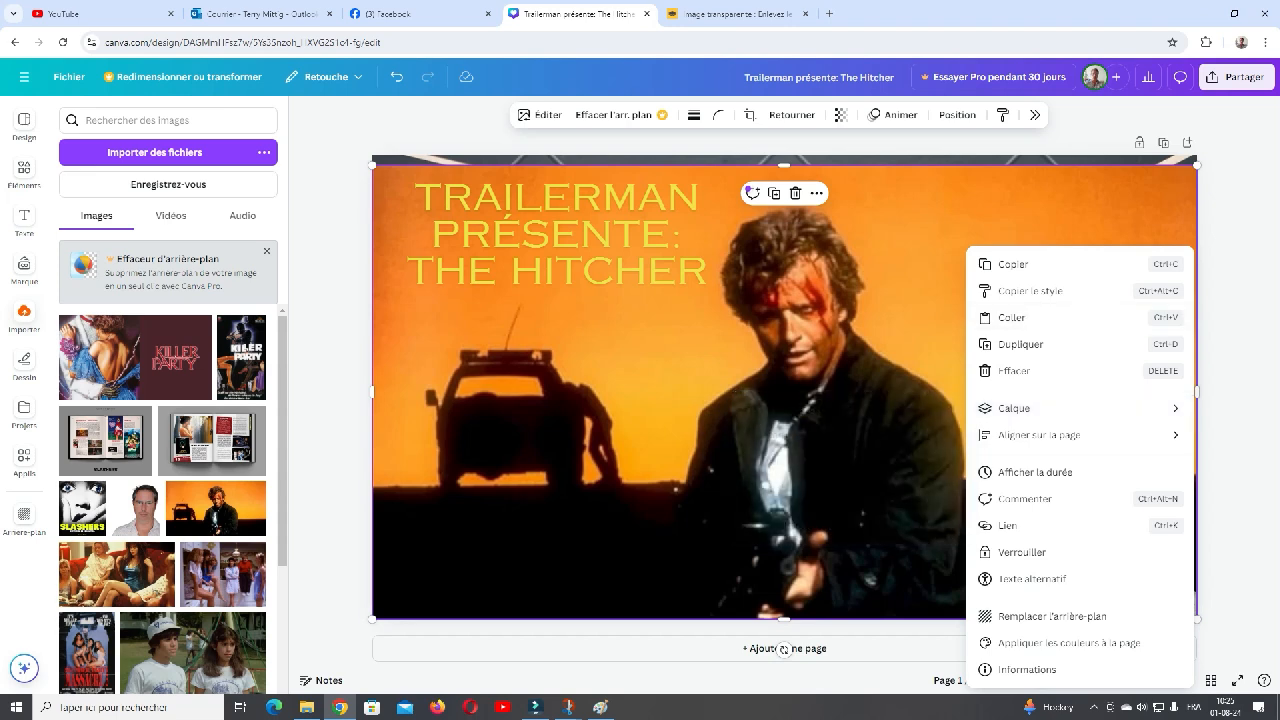
{"action": "key", "text": "Escape"}
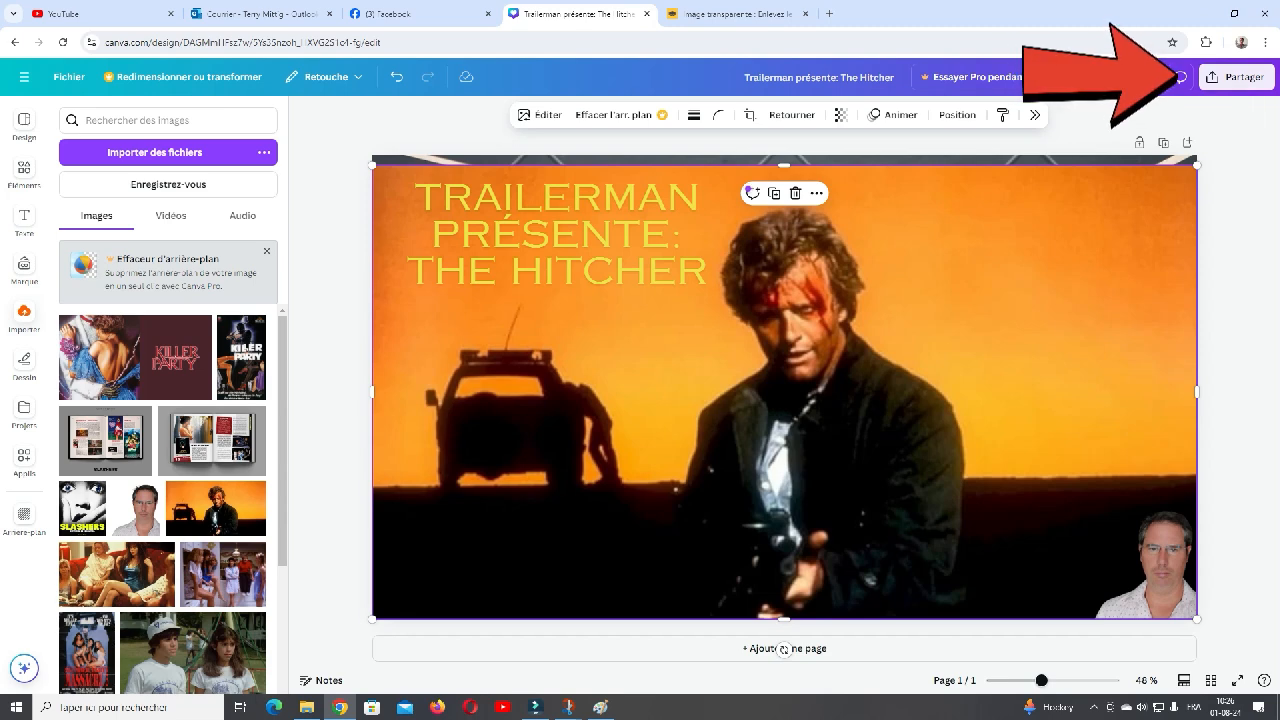
- Try to download the design as a JPG file with the sports court background in place
{"action": "left_click", "coordinate": [1240, 77]}
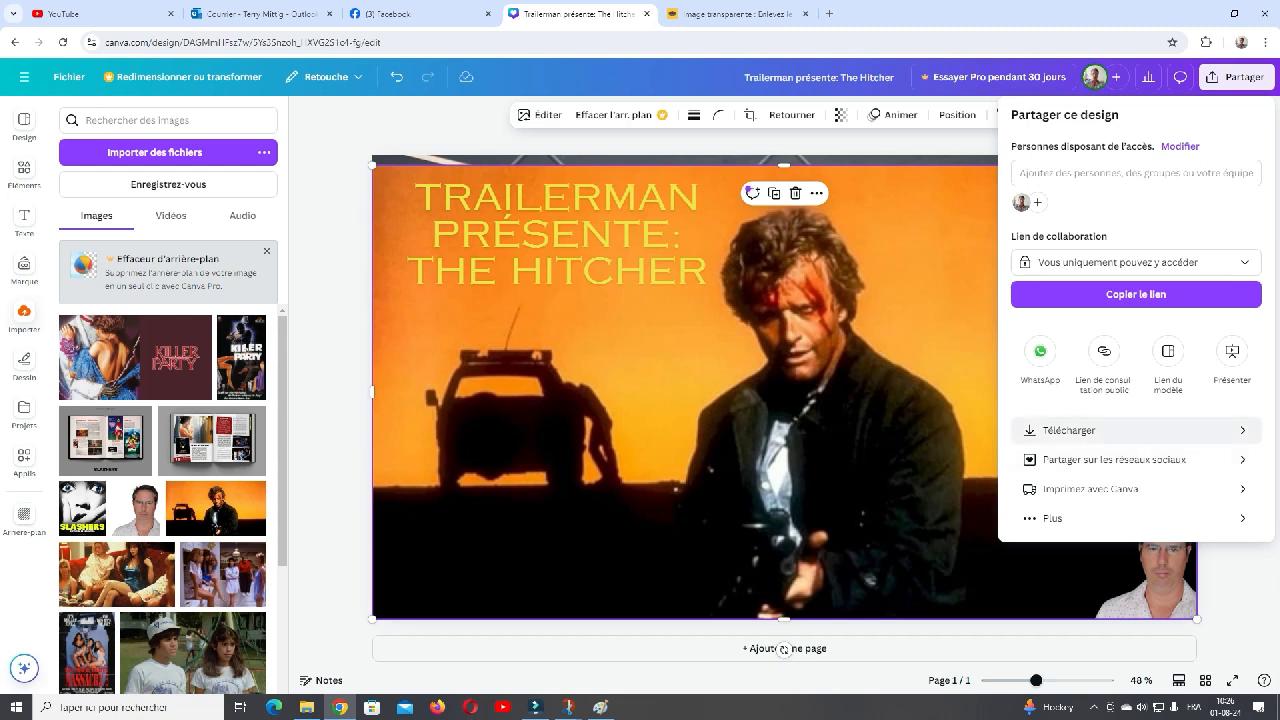
{"action": "left_click", "coordinate": [1069, 430]}
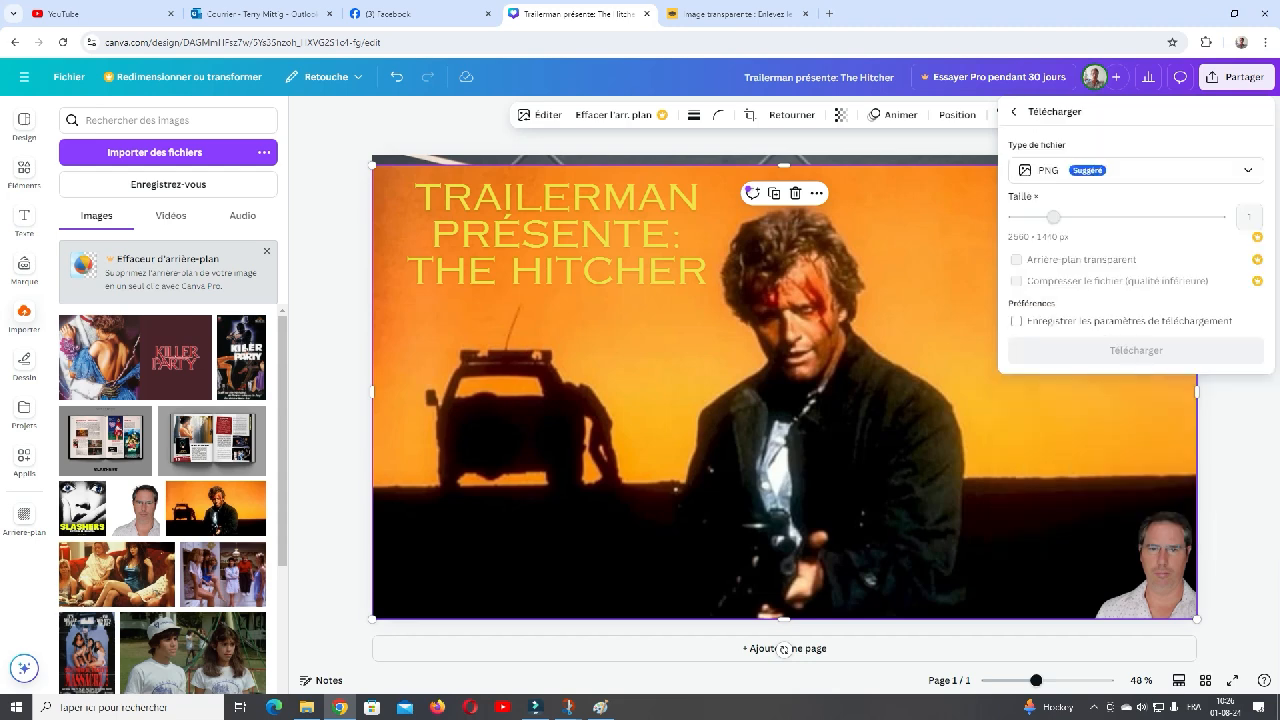
{"action": "left_click", "coordinate": [1135, 170]}
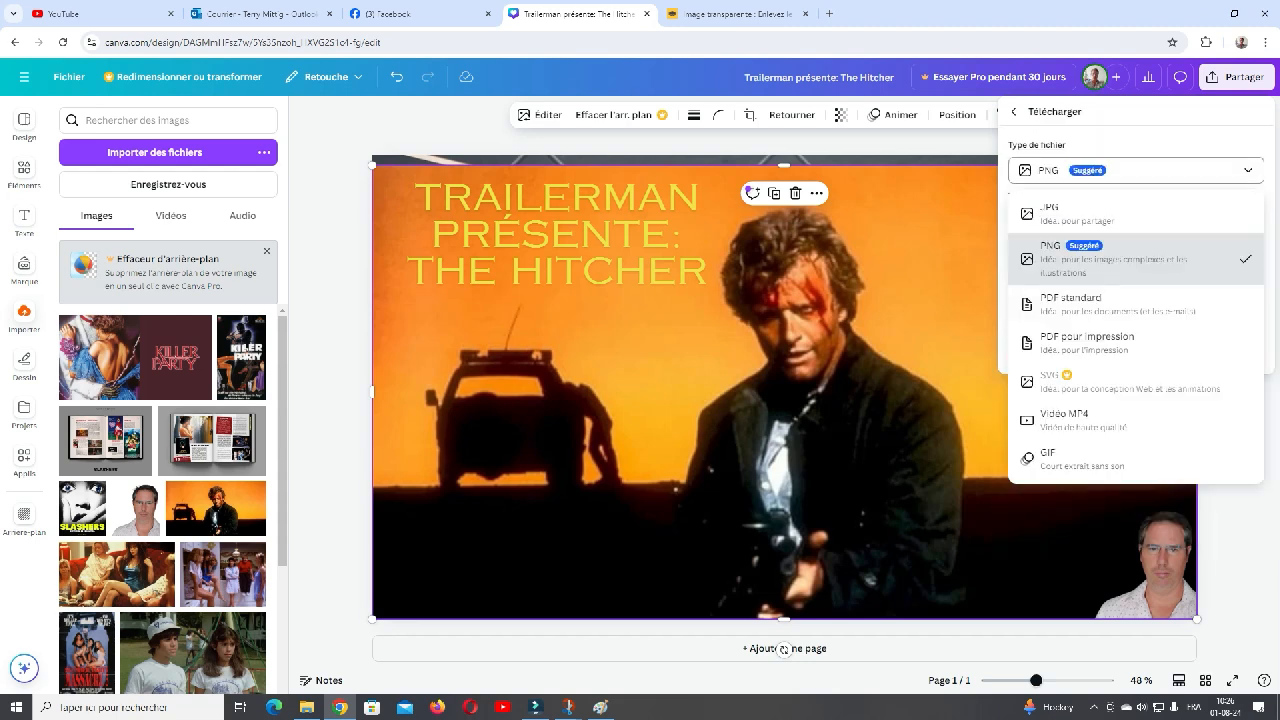
{"action": "left_click", "coordinate": [1060, 212]}
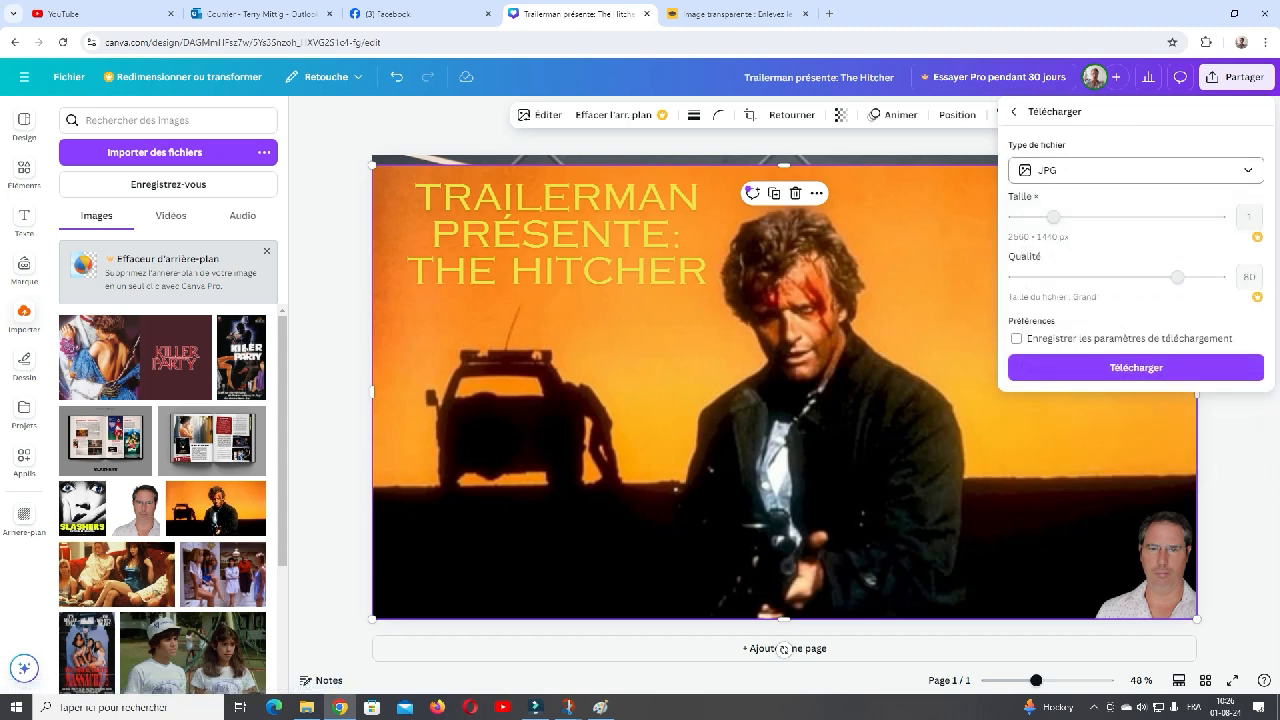
{"action": "left_click", "coordinate": [1135, 170]}
{"action": "left_click", "coordinate": [1100, 213]}
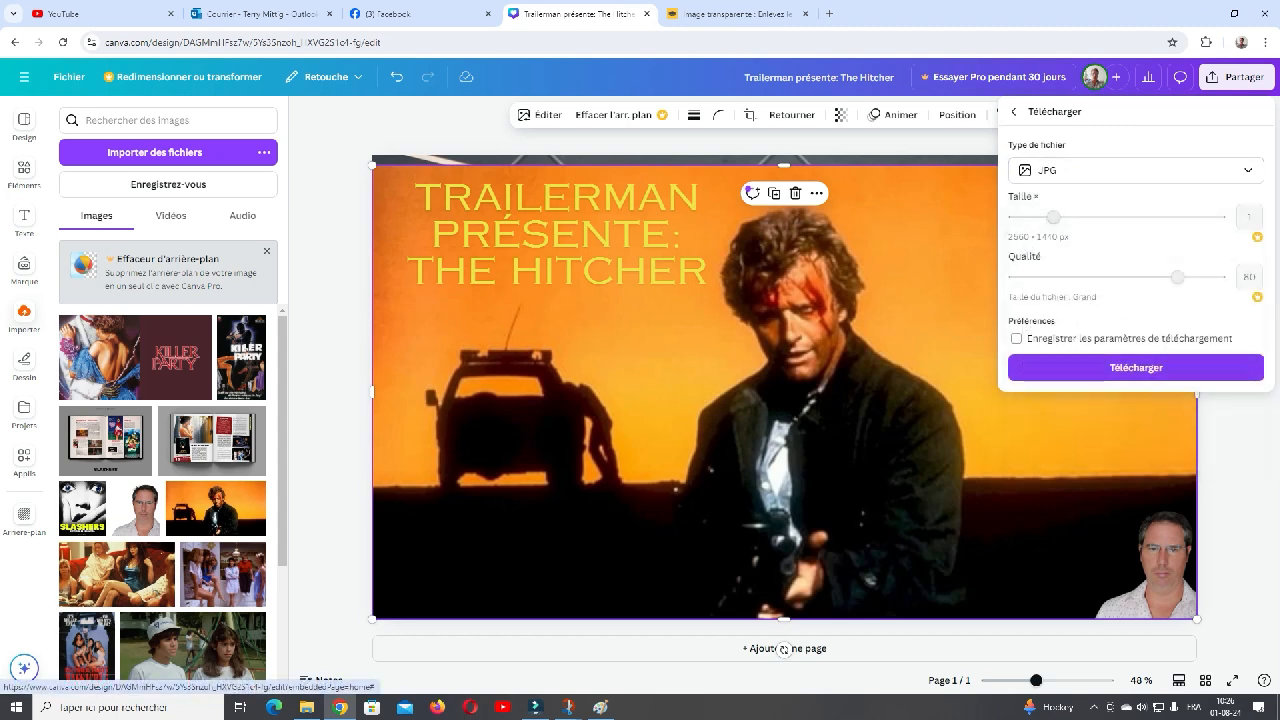
{"action": "left_click", "coordinate": [1135, 367]}
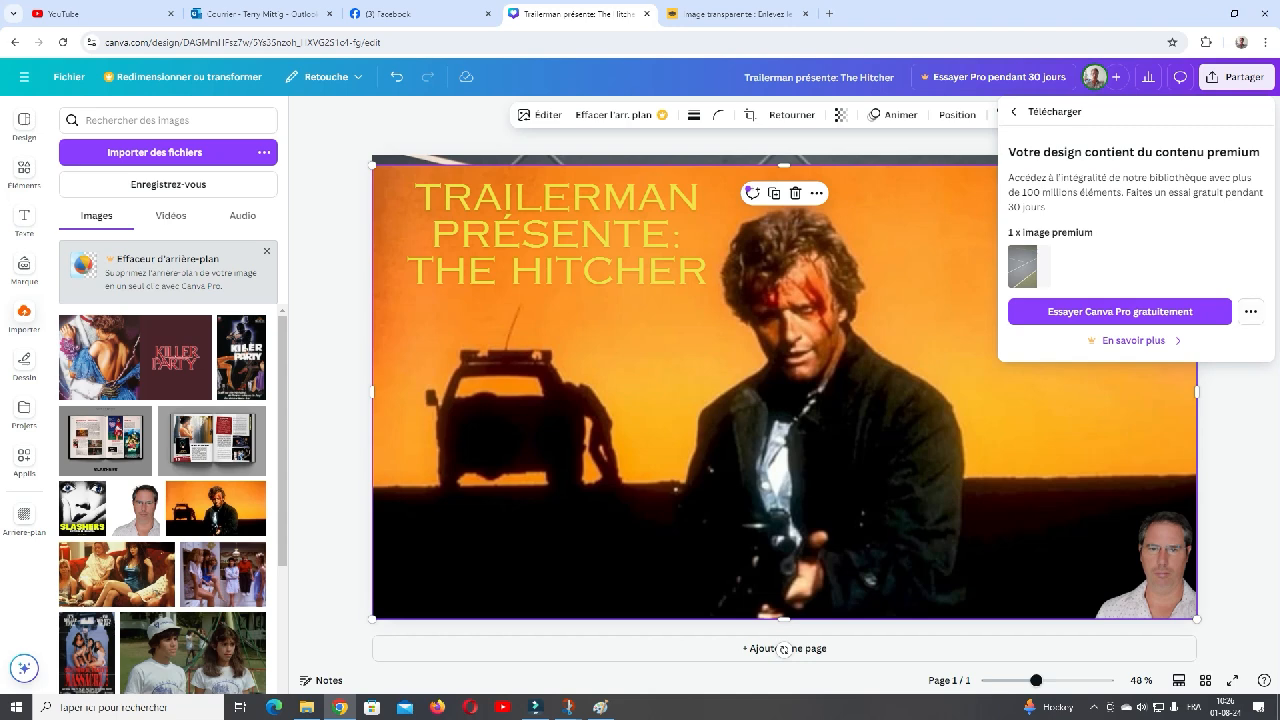
{"action": "left_click", "coordinate": [1014, 112]}
{"action": "left_click", "coordinate": [1236, 77]}
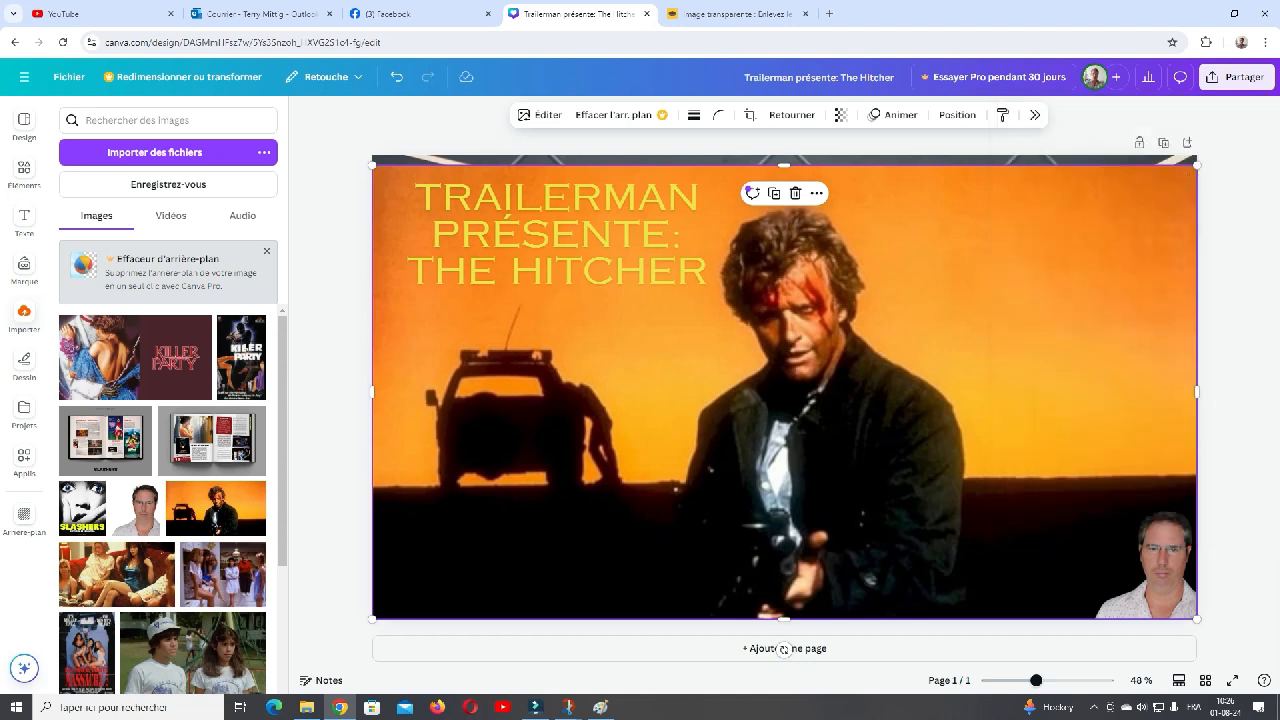
- Delete the dark sports court background from behind the film image
{"action": "double_click", "coordinate": [960, 160]}
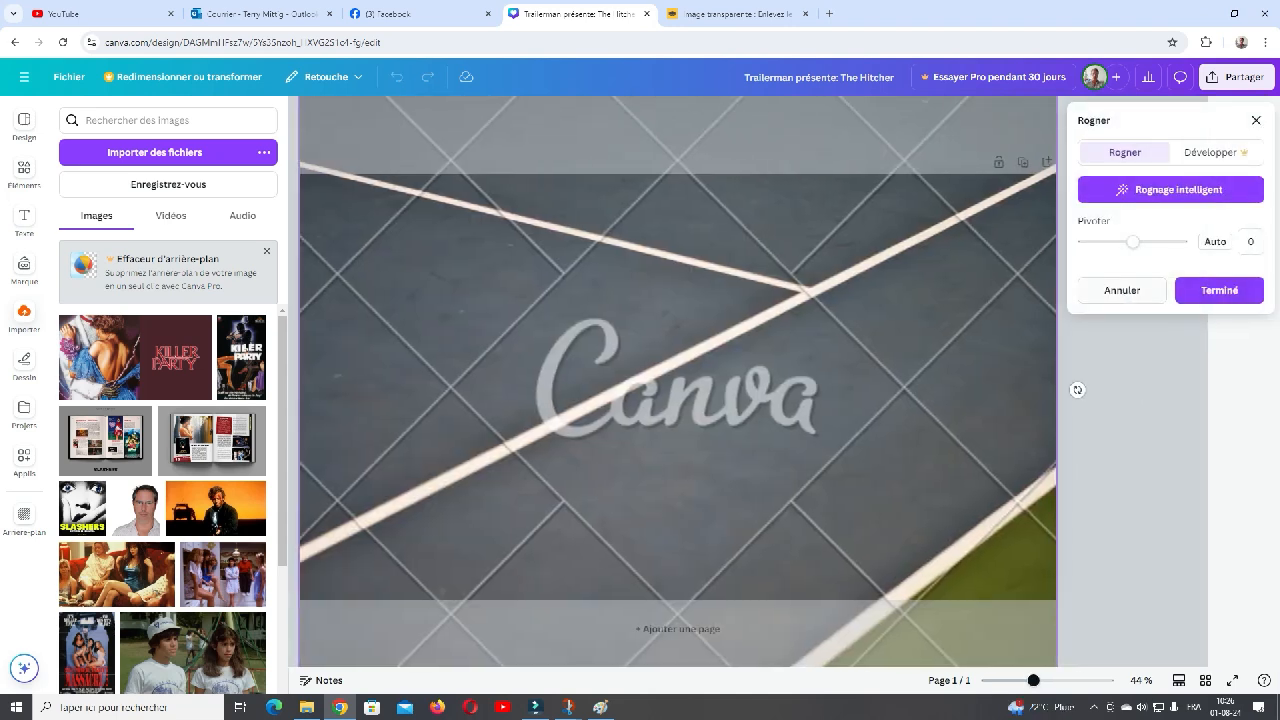
{"action": "left_click", "coordinate": [1122, 290]}
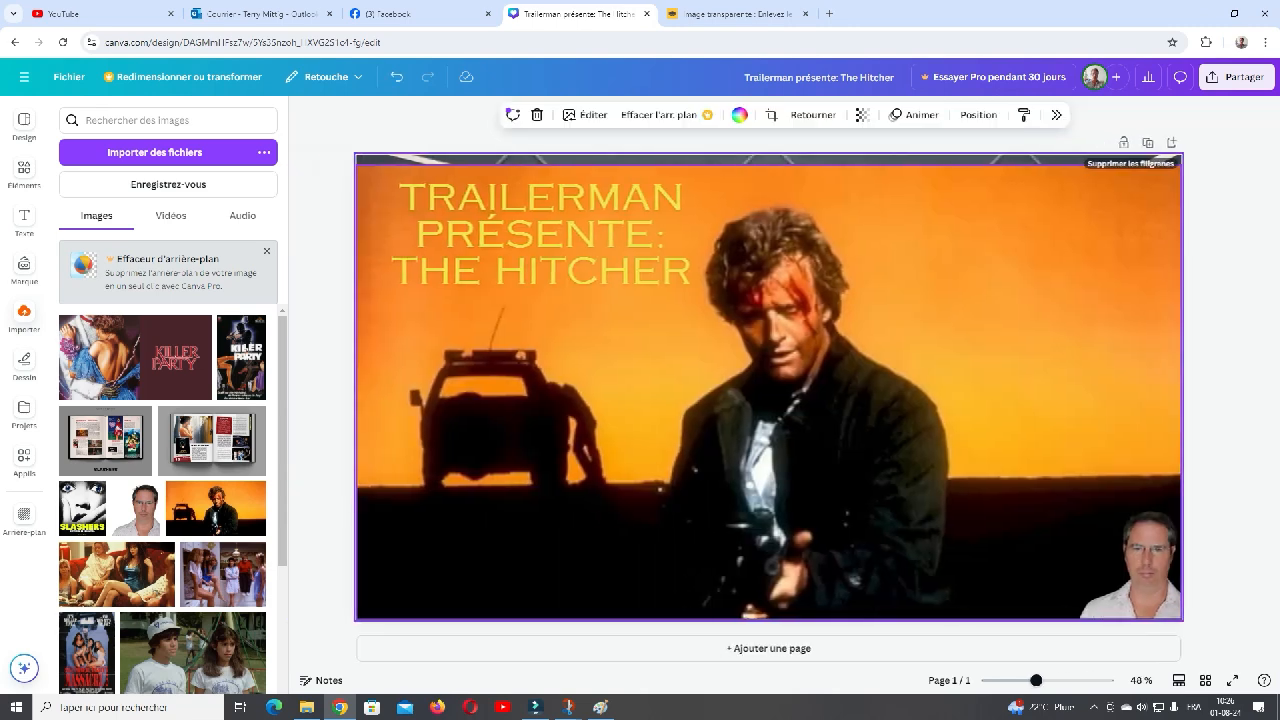
{"action": "key", "text": "Delete"}
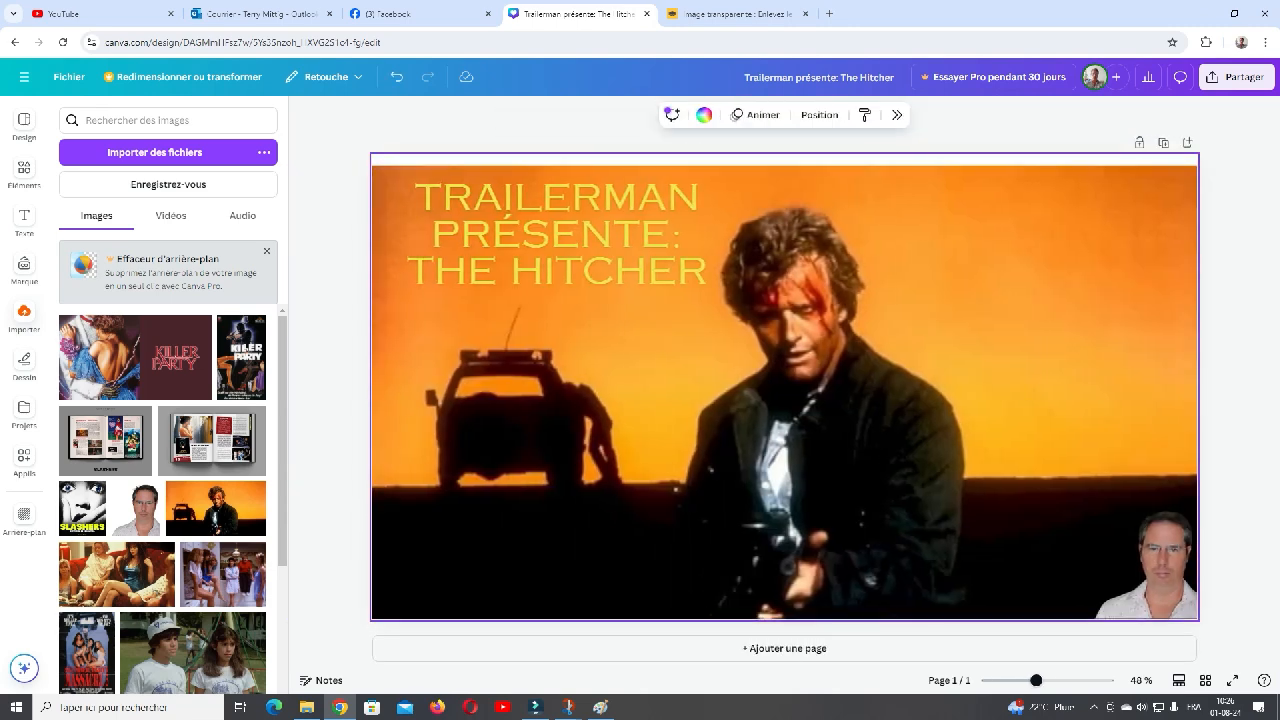
- Download the finished banner as a JPG file
{"action": "left_click", "coordinate": [1238, 77]}
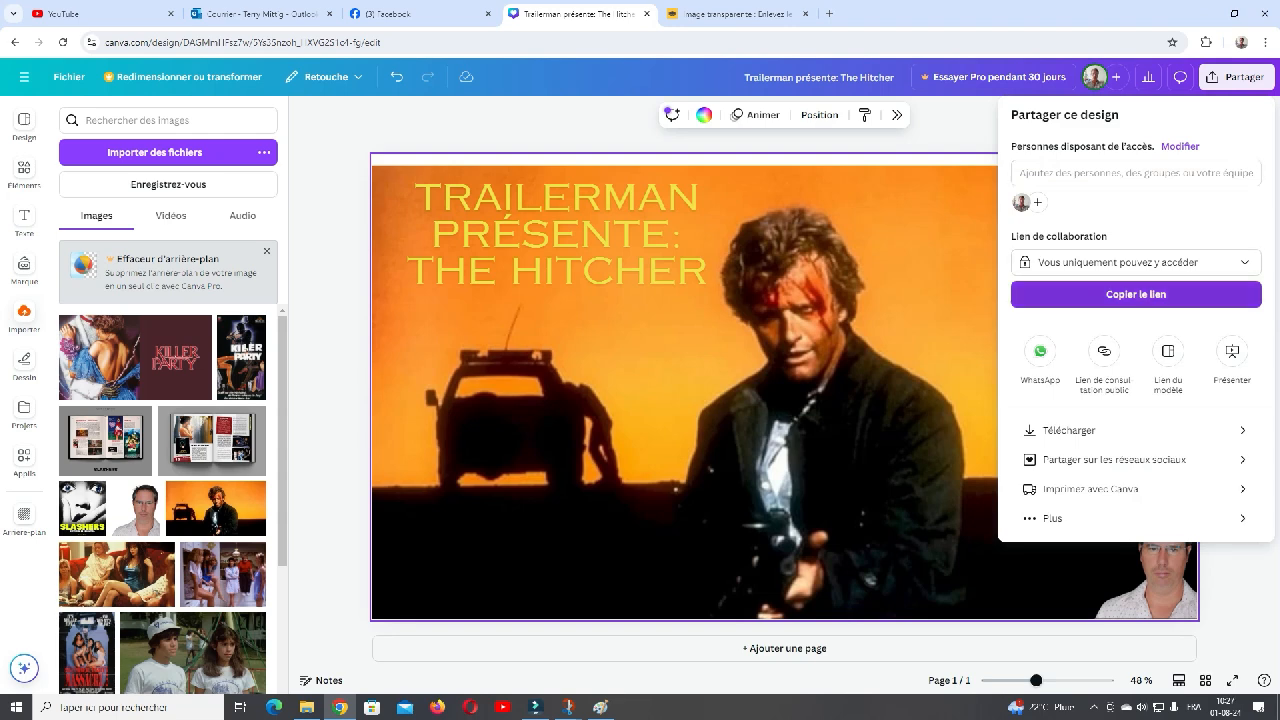
{"action": "left_click", "coordinate": [1069, 430]}
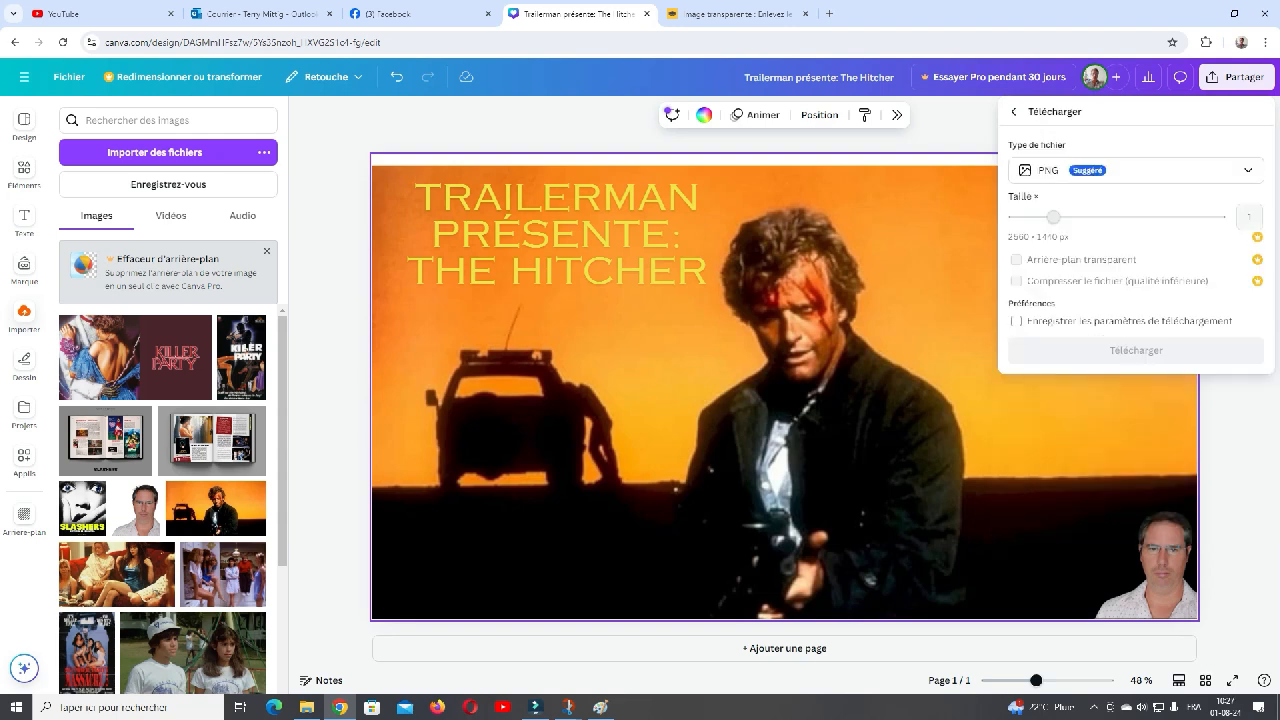
{"action": "left_click", "coordinate": [1135, 170]}
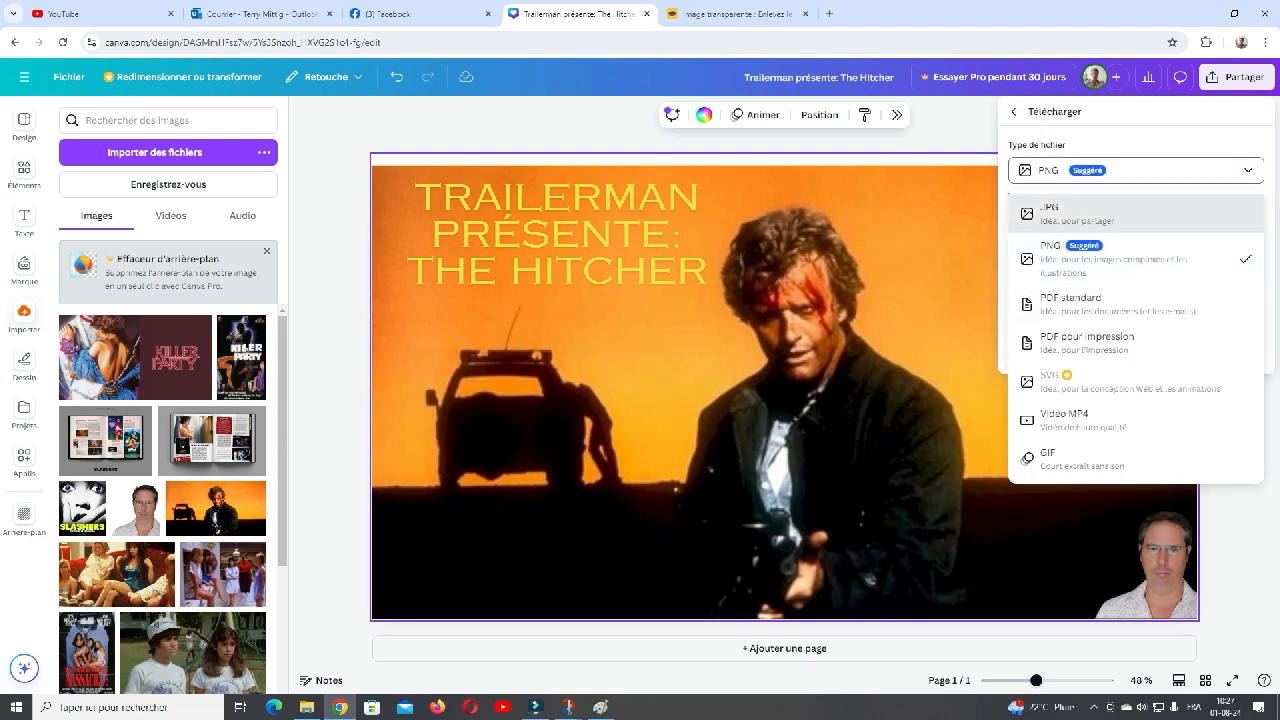
{"action": "left_click", "coordinate": [1060, 206]}
{"action": "left_click", "coordinate": [1136, 367]}
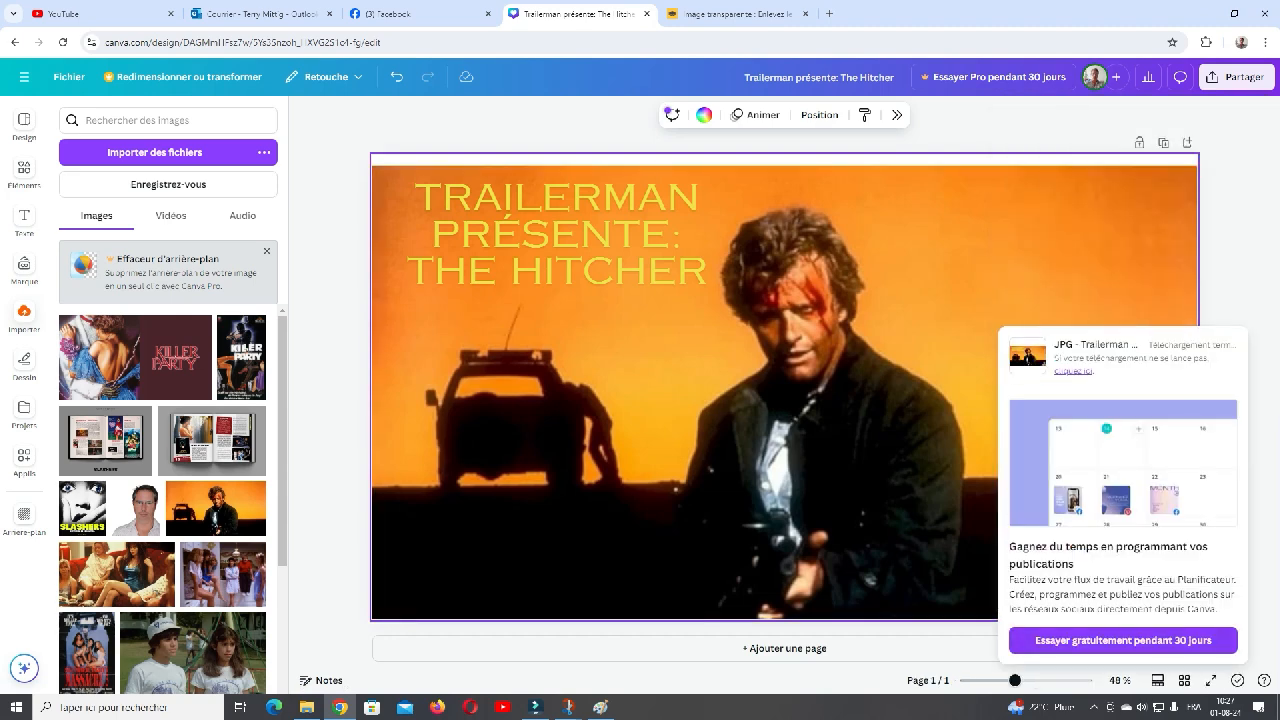
- Switch to File Explorer and put the downloaded banner file in the canva folder inside videoyoutube on the DATA drive, and close the folder window
{"action": "mouse_move", "coordinate": [1182, 75]}
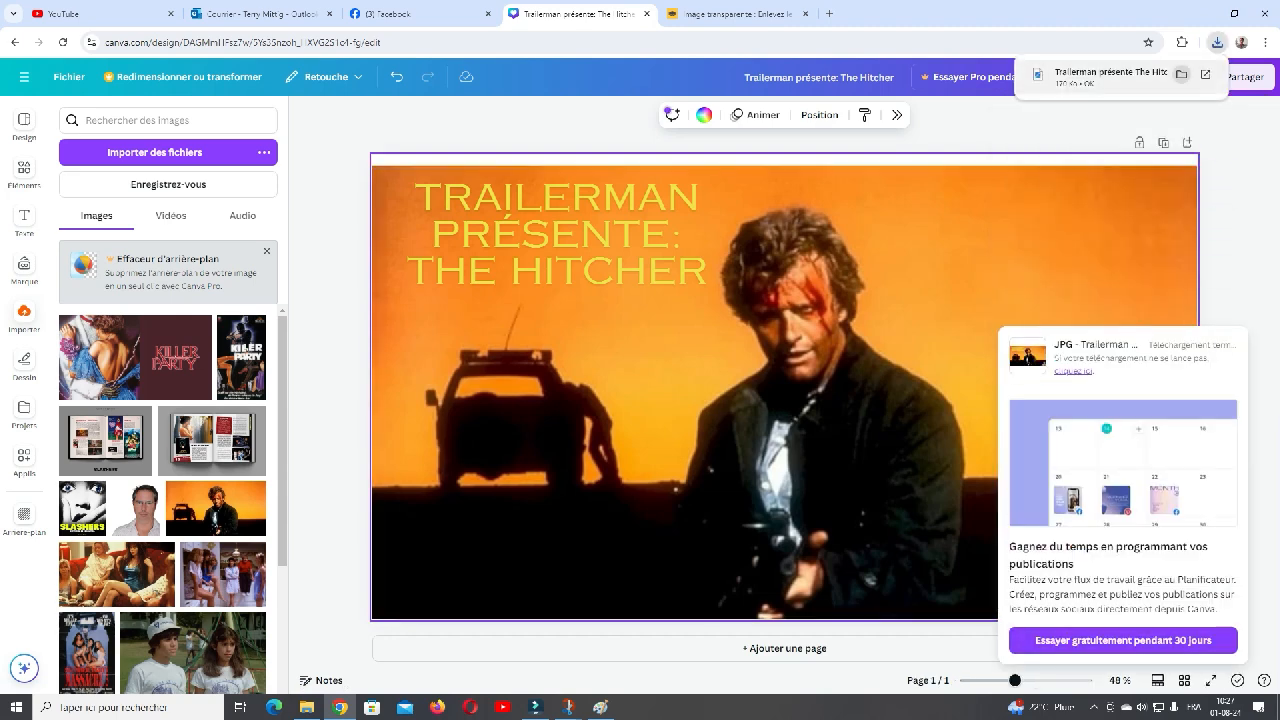
{"action": "left_click", "coordinate": [1182, 75]}
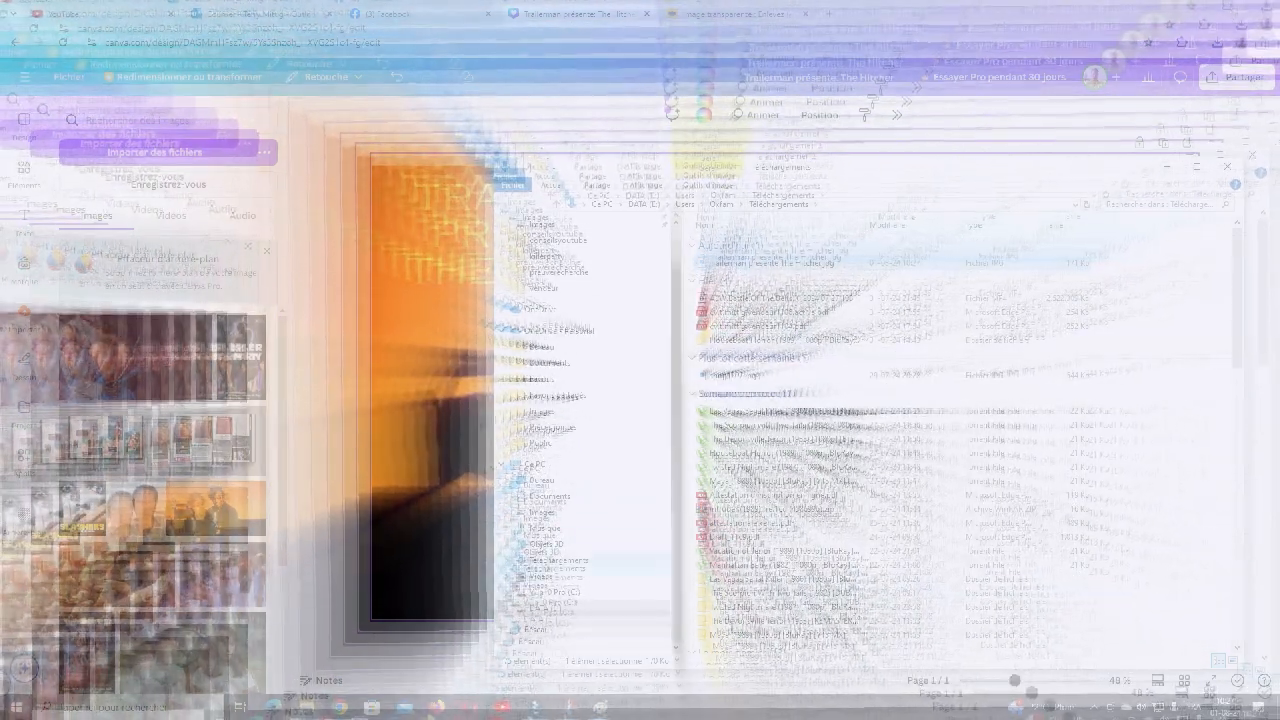
{"action": "left_click", "coordinate": [553, 607]}
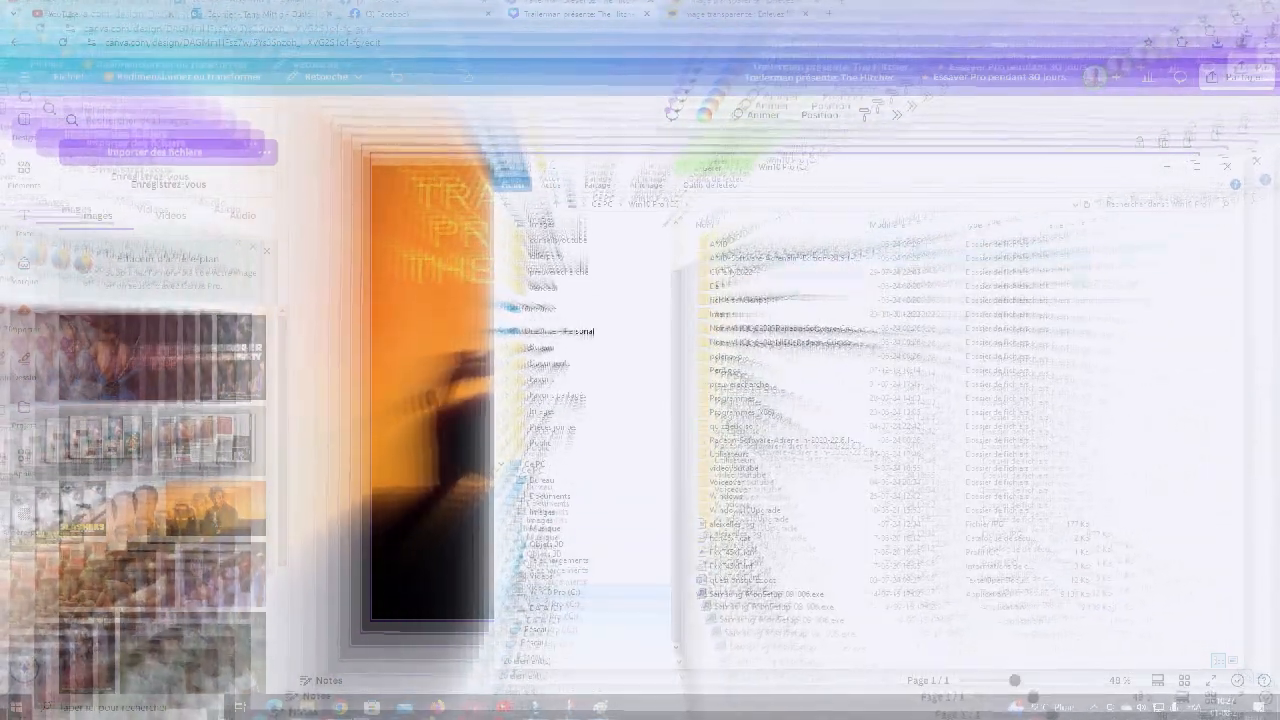
{"action": "left_click", "coordinate": [552, 608]}
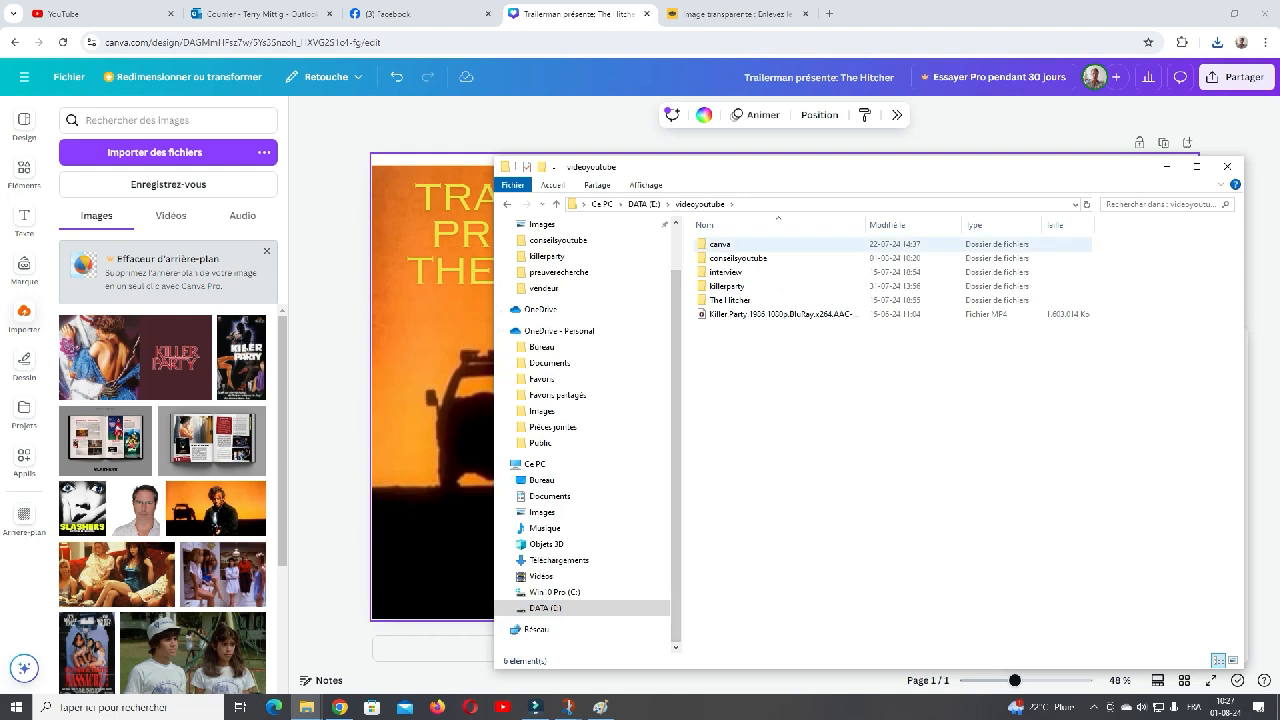
{"action": "double_click", "coordinate": [720, 244]}
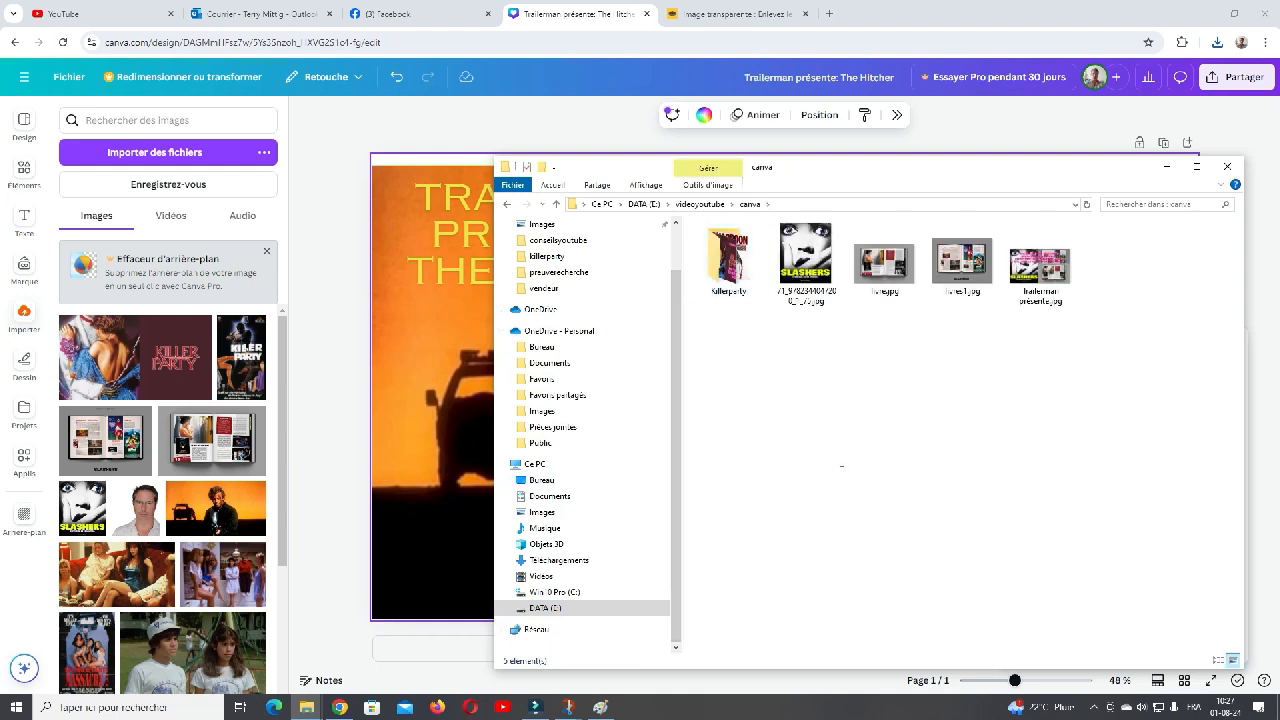
{"action": "right_click", "coordinate": [846, 468]}
{"action": "left_click", "coordinate": [884, 540]}
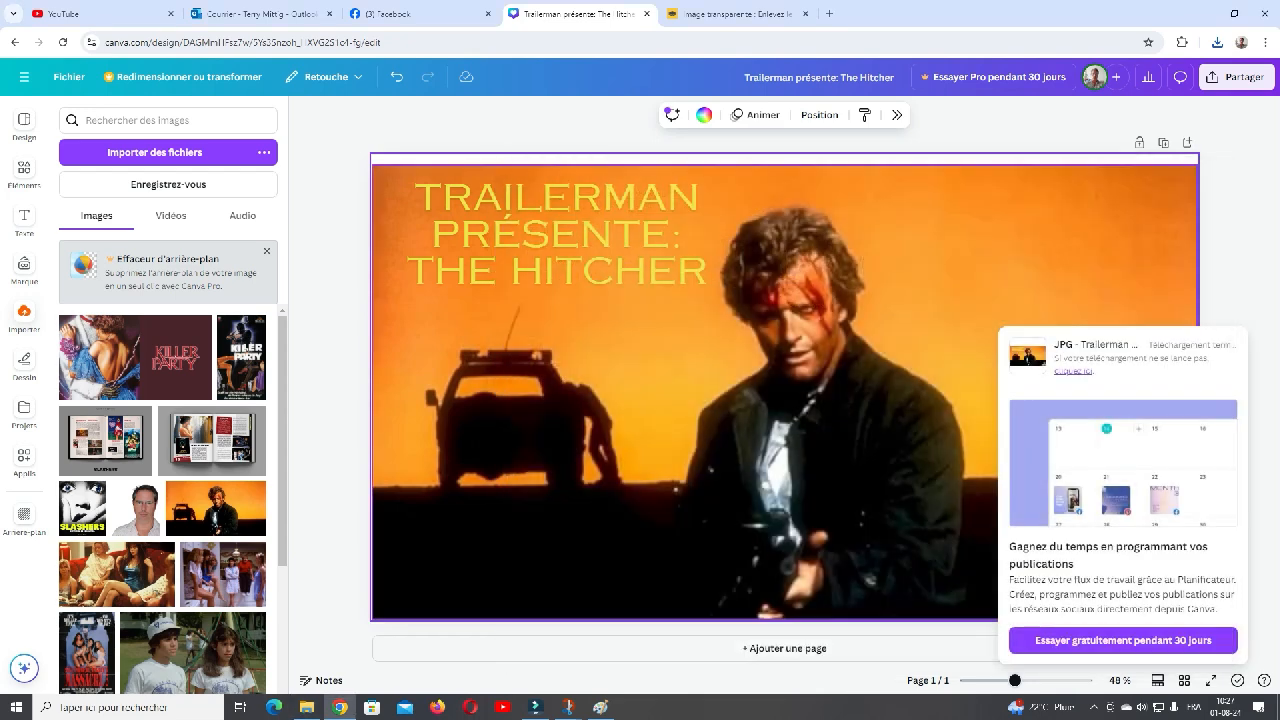
{"action": "left_click", "coordinate": [1227, 166]}
{"action": "left_click", "coordinate": [1227, 170]}
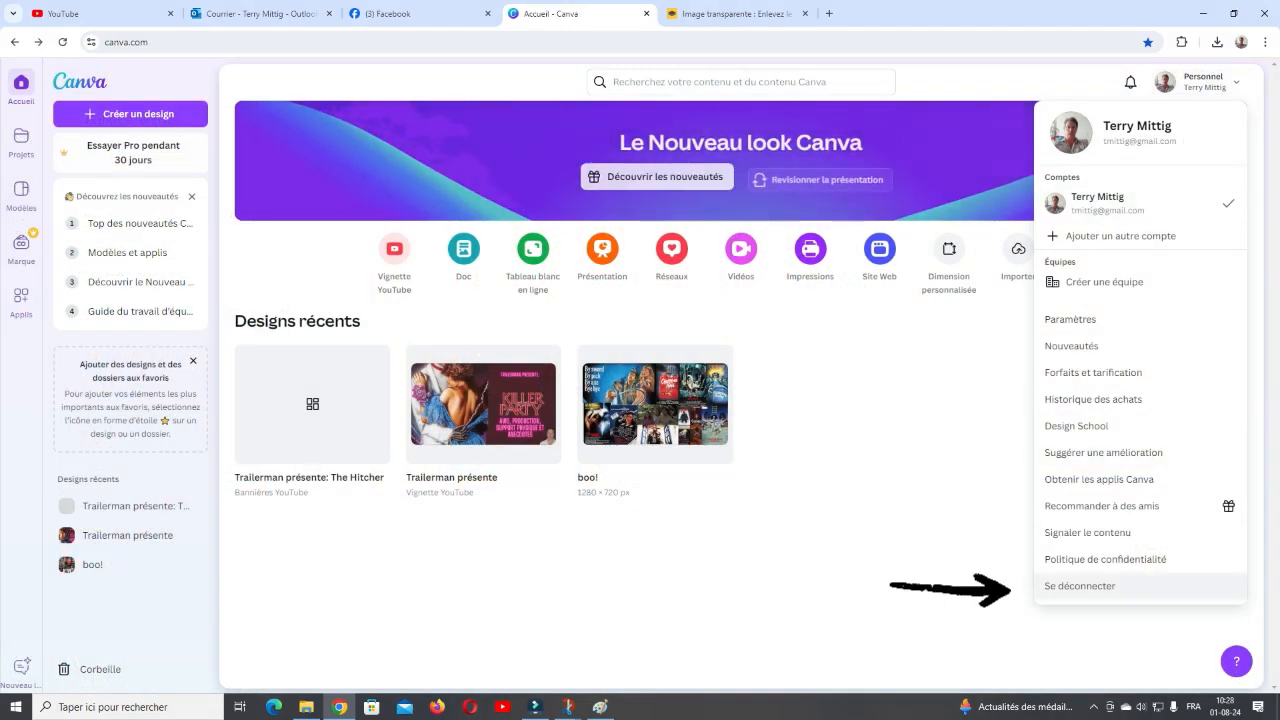
- Log out of the Canva account and log back in with the remembered Google account
{"action": "left_click", "coordinate": [1080, 586]}
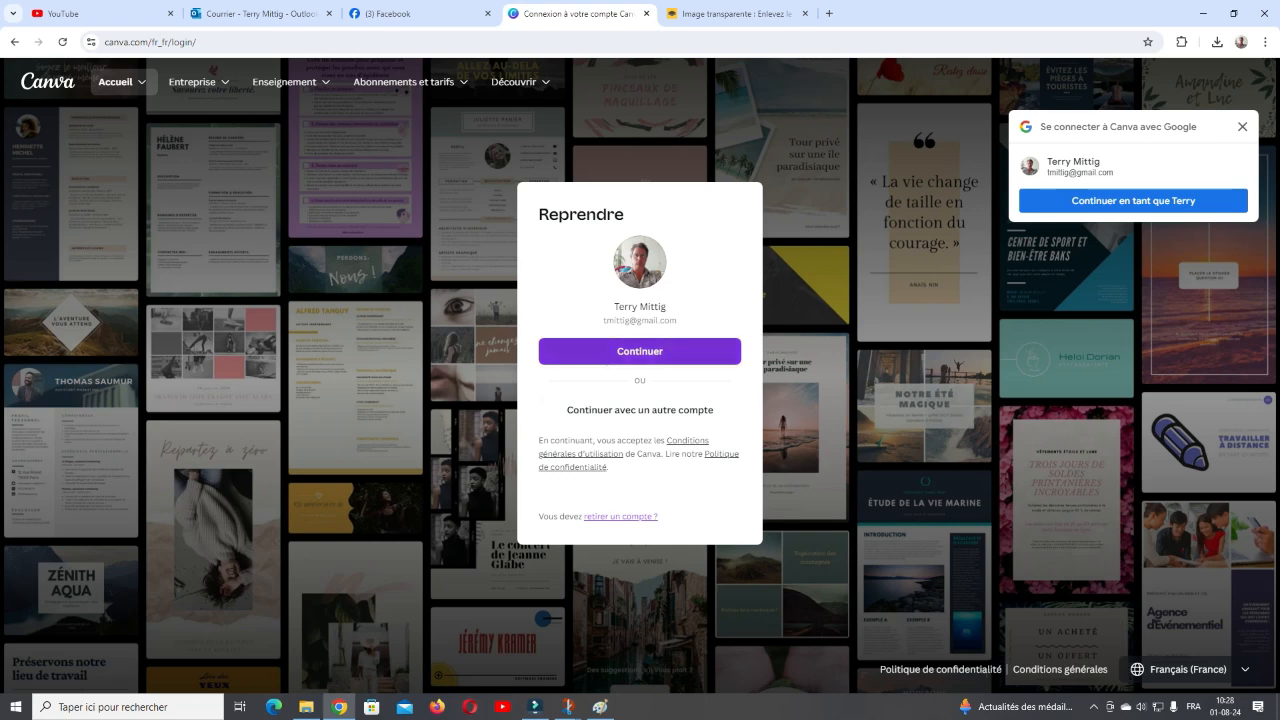
{"action": "mouse_move", "coordinate": [640, 351]}
{"action": "left_mouse_down"}
{"action": "mouse_move", "coordinate": [1133, 201]}
{"action": "mouse_move", "coordinate": [640, 345]}
{"action": "left_mouse_up"}
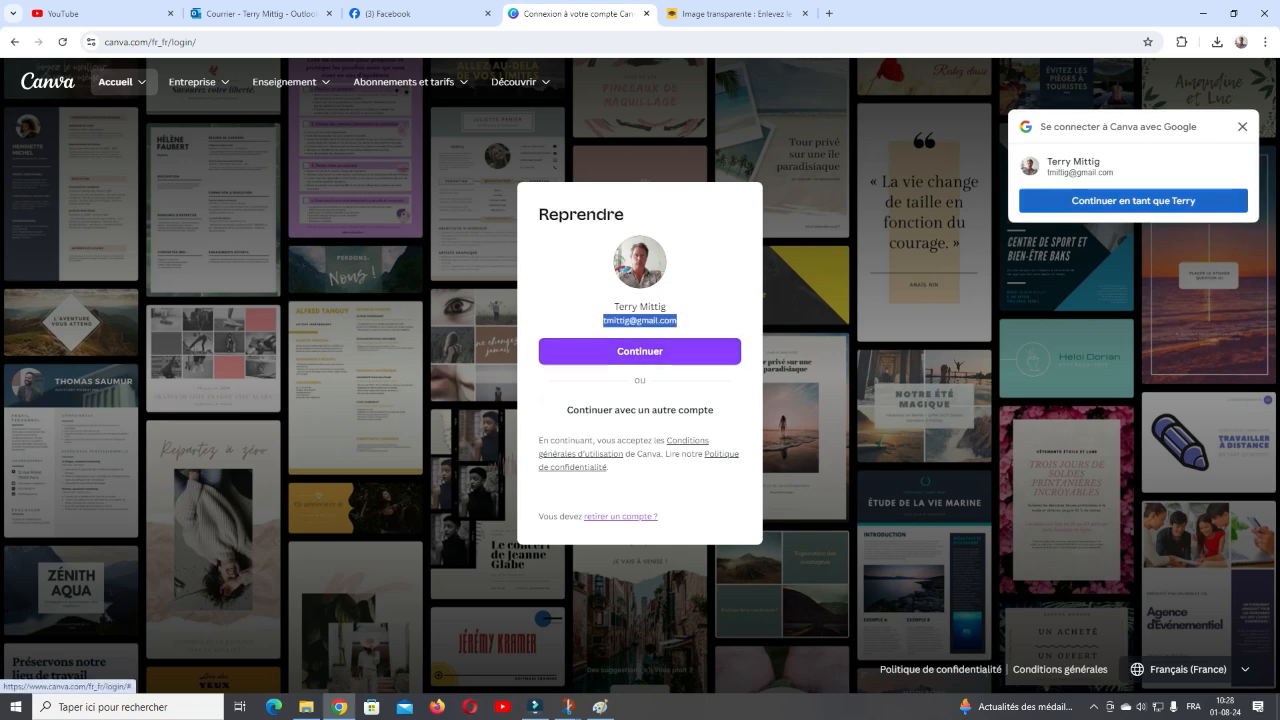
{"action": "left_click", "coordinate": [640, 348]}
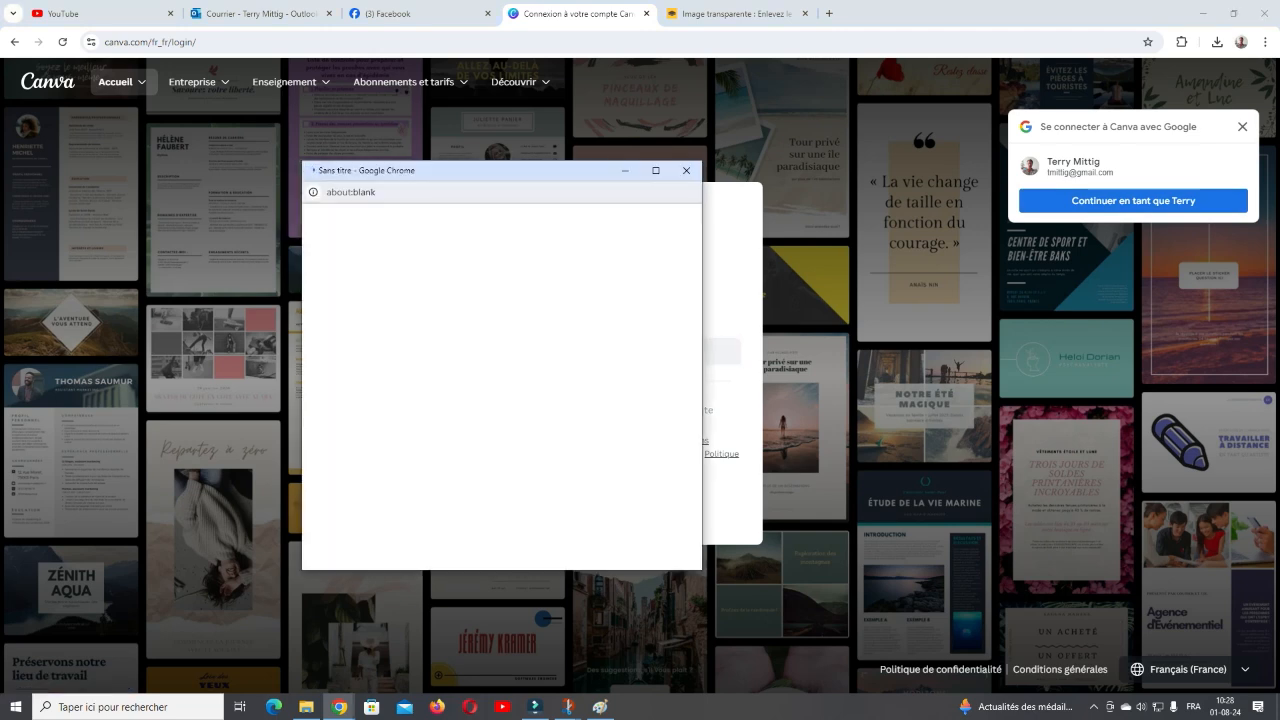
{"action": "left_click", "coordinate": [570, 290]}
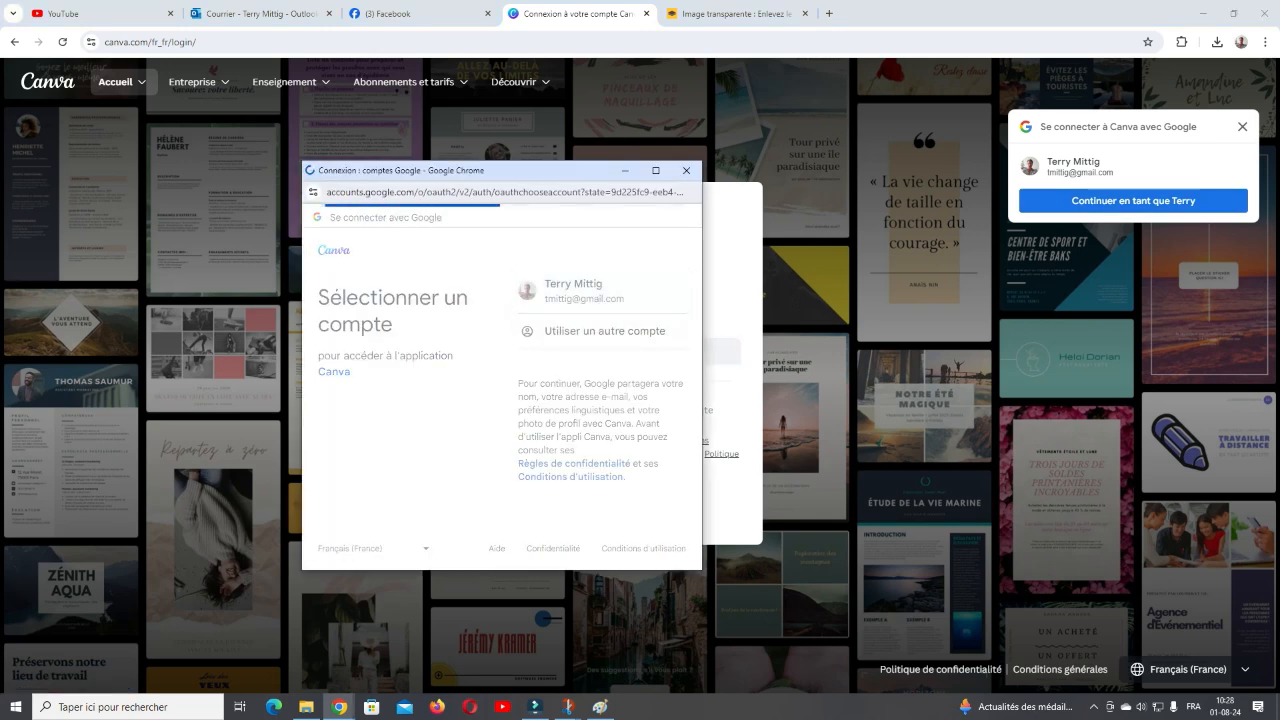
{"action": "left_click", "coordinate": [595, 431]}
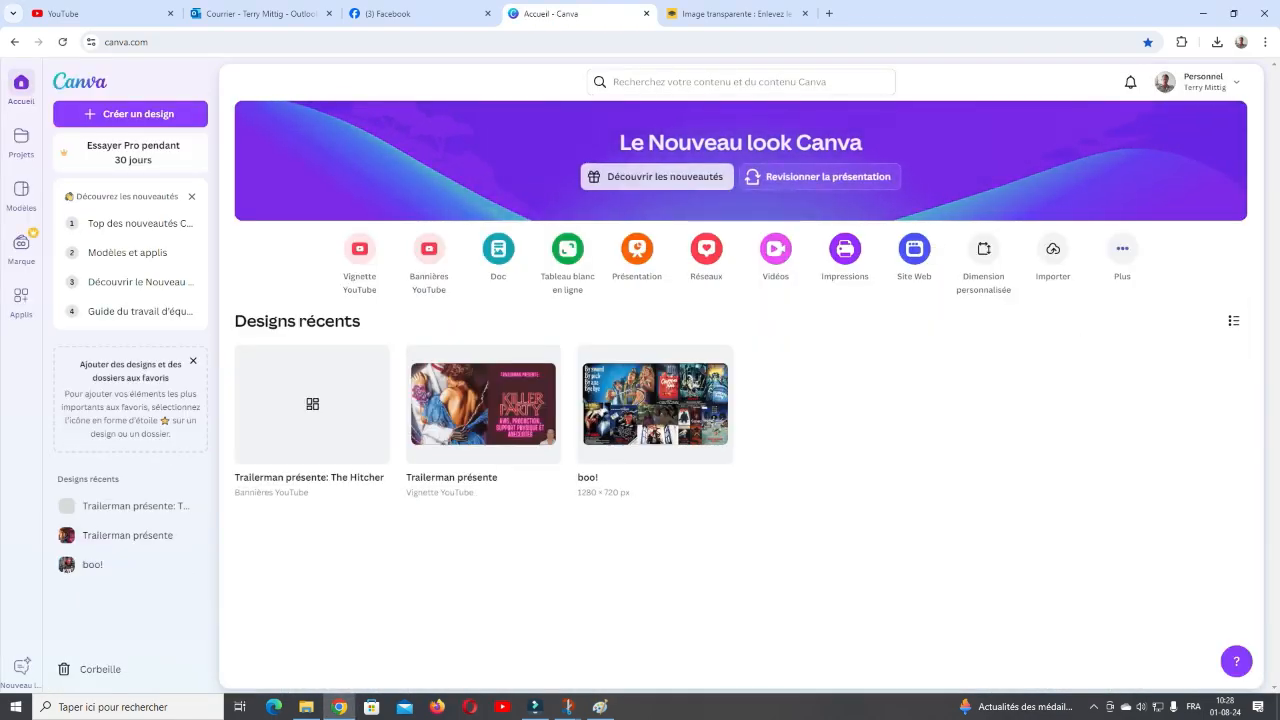
{"action": "mouse_move", "coordinate": [483, 404]}
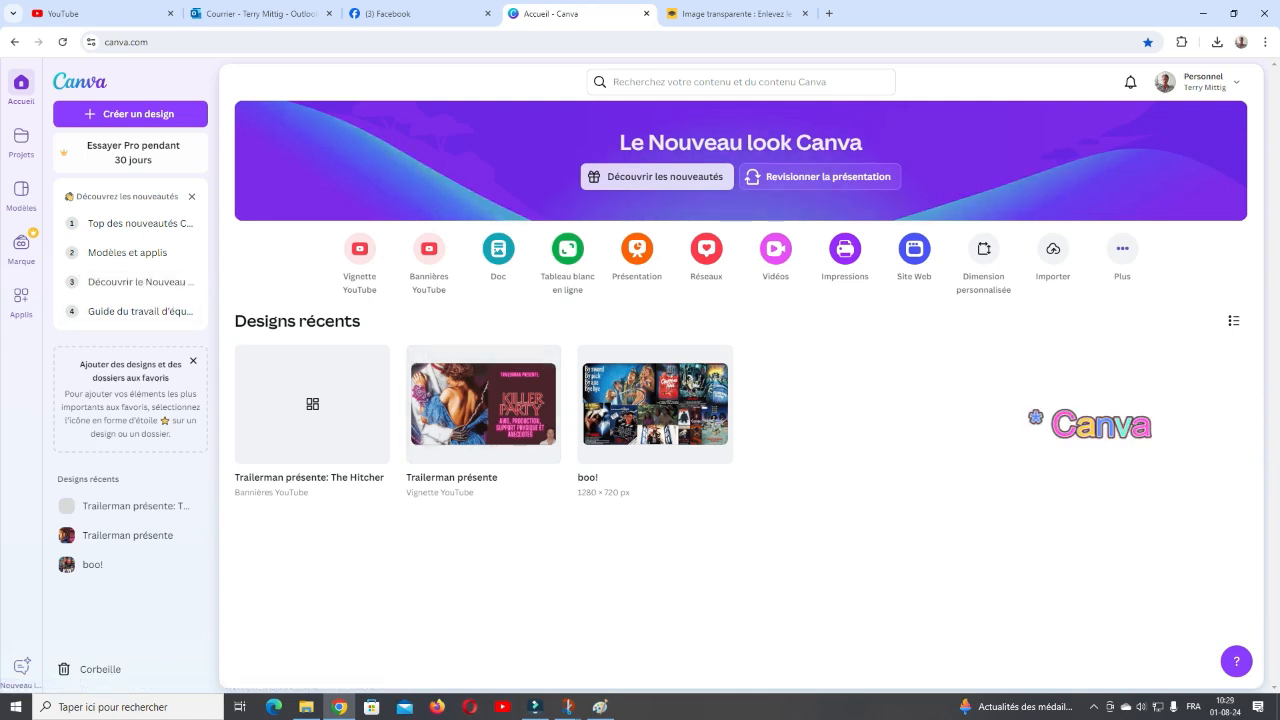
{"action": "mouse_move", "coordinate": [655, 404]}
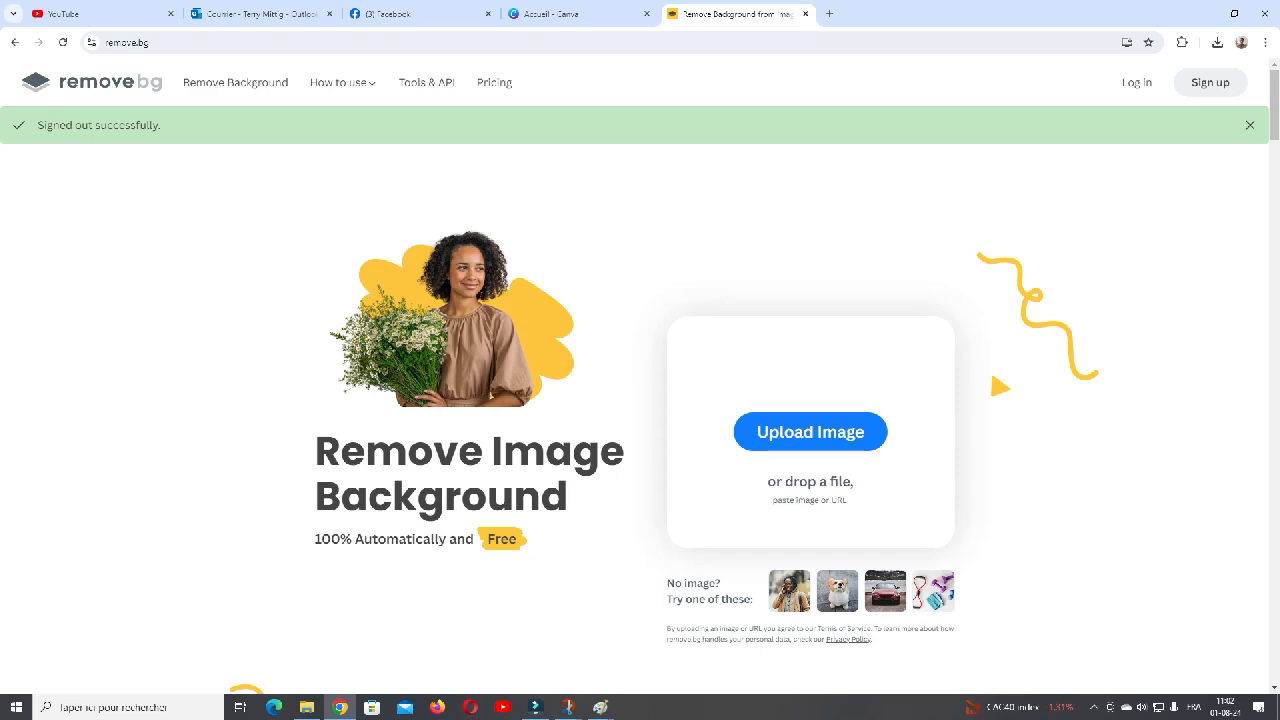
- Upload boy1.jpg from the killerparty folder to remove.bg to remove its background
{"action": "left_click", "coordinate": [810, 432]}
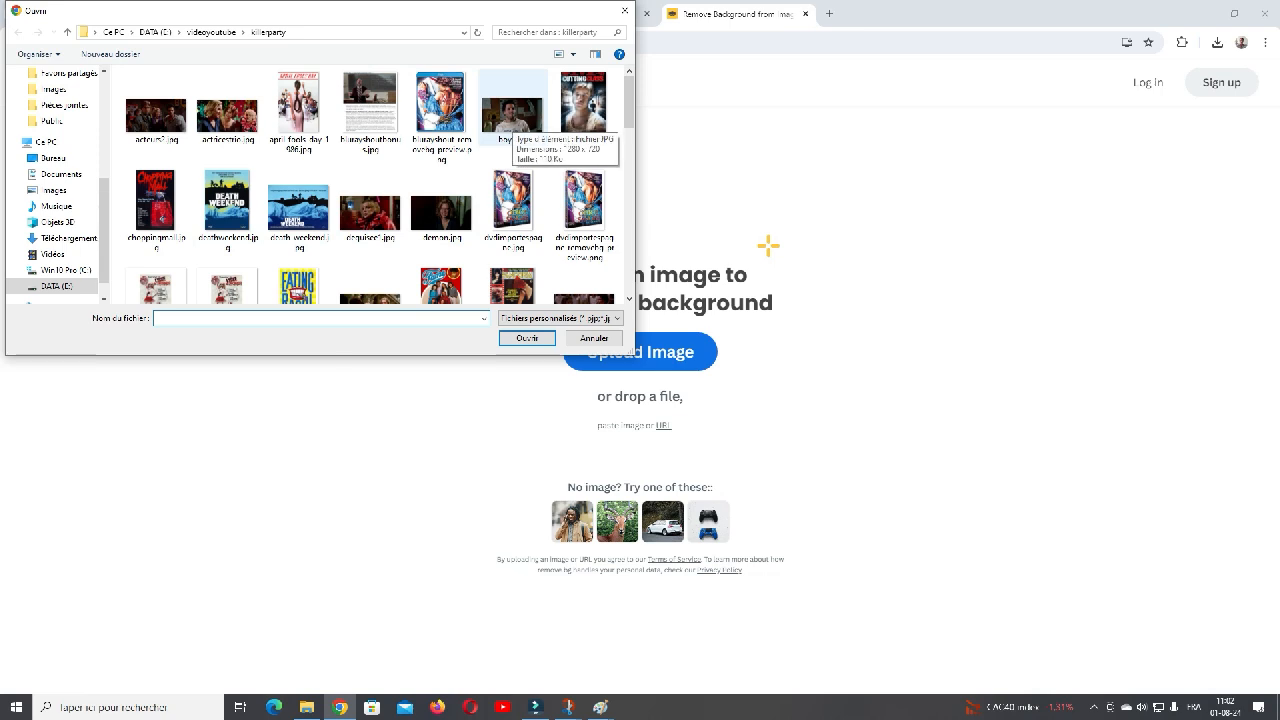
{"action": "left_click", "coordinate": [512, 115]}
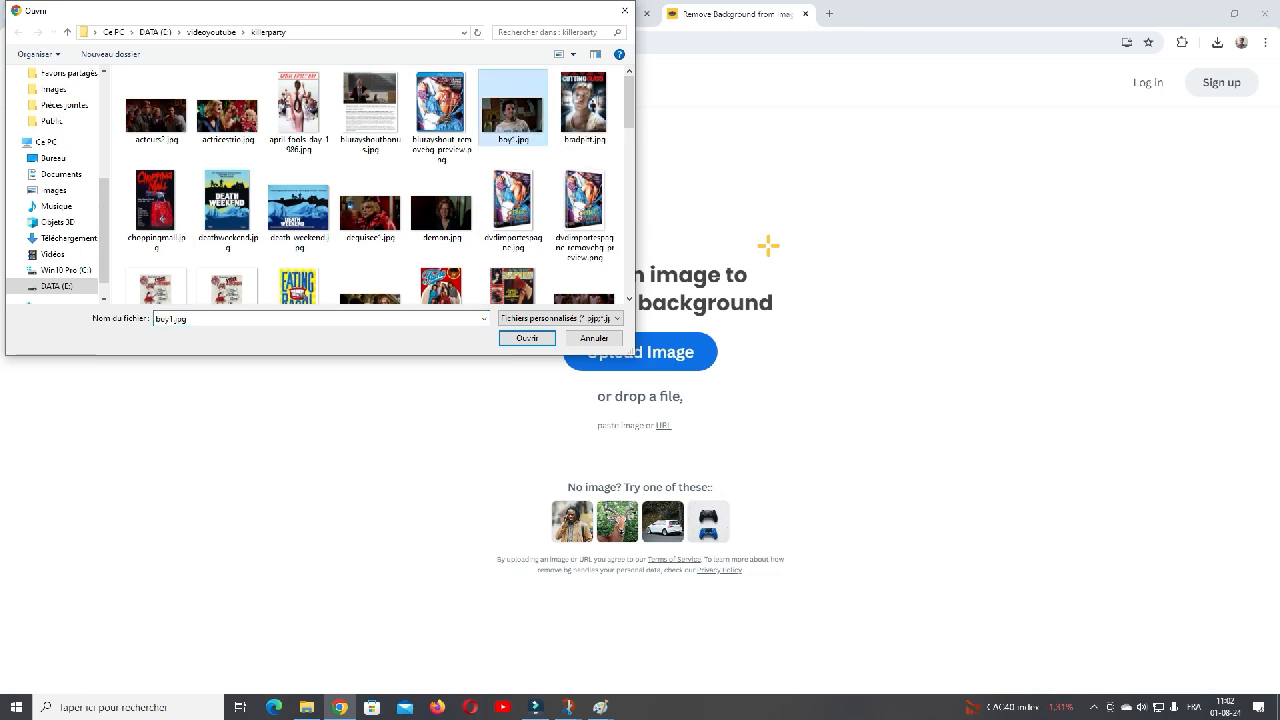
{"action": "left_click", "coordinate": [372, 112]}
{"action": "left_click", "coordinate": [510, 112]}
{"action": "key", "text": "Down"}
{"action": "key", "text": "Up"}
{"action": "key", "text": "Down"}
{"action": "key", "text": "Up"}
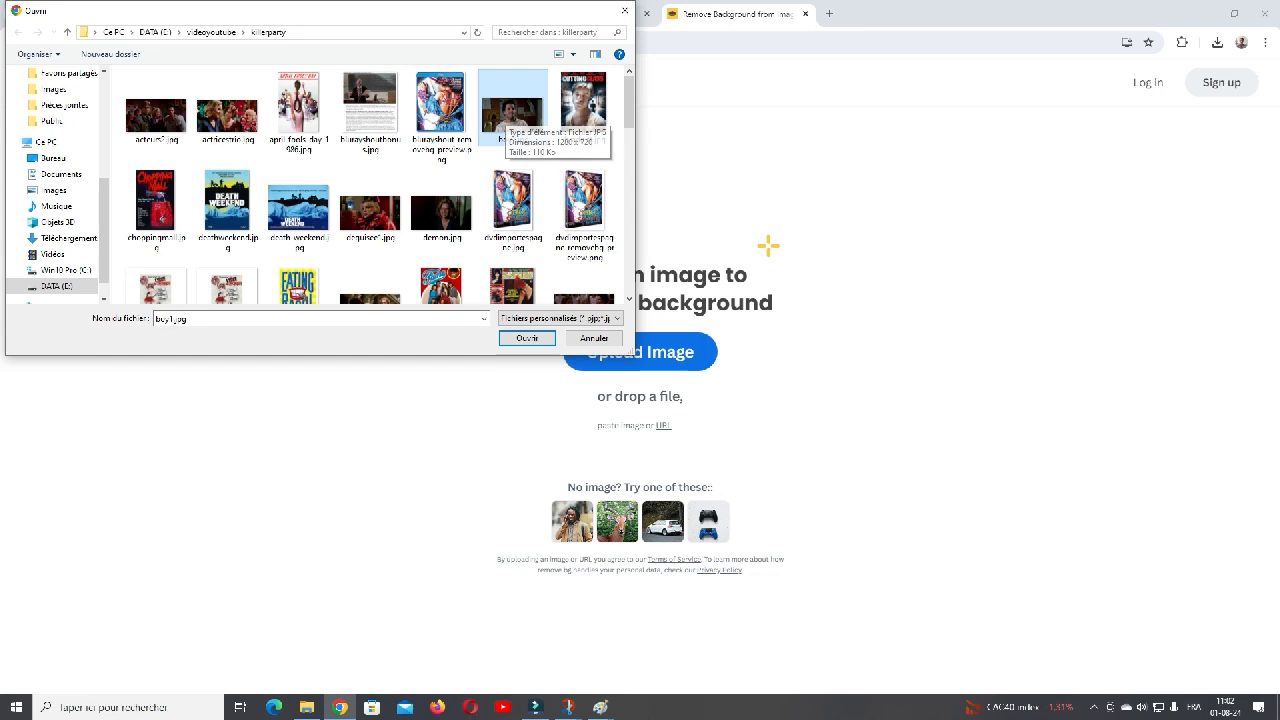
{"action": "left_click", "coordinate": [527, 338]}
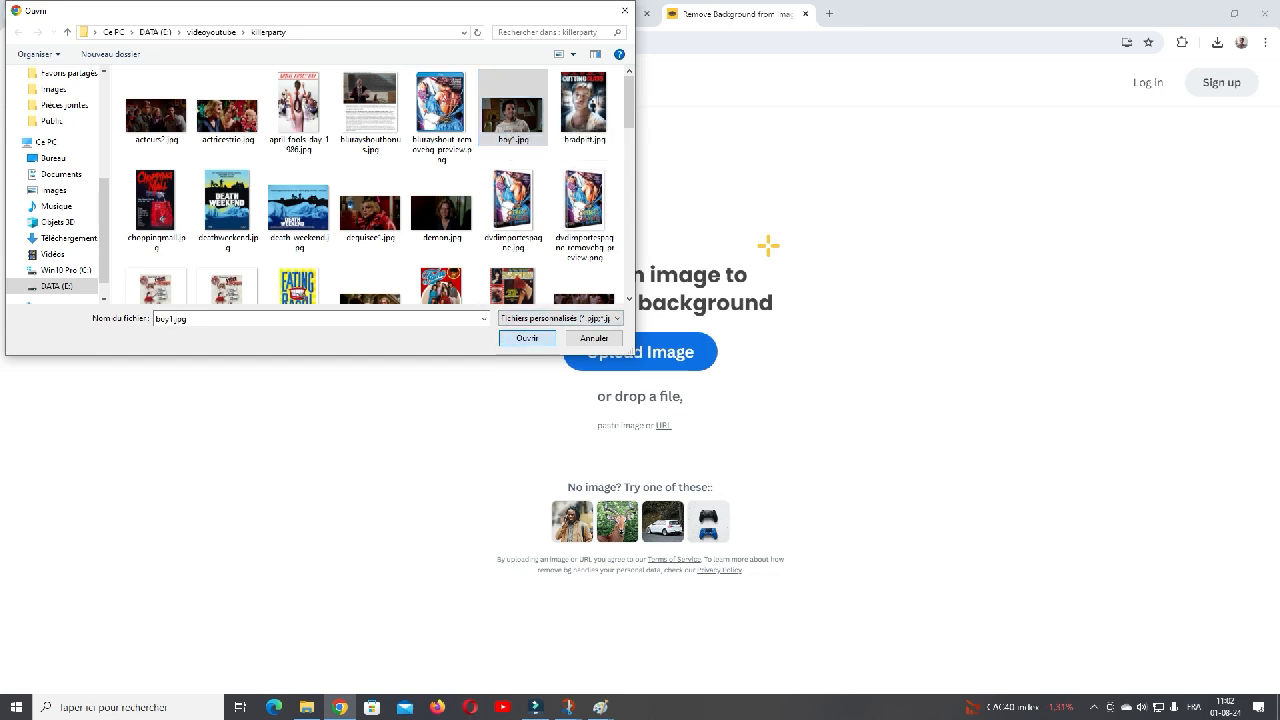
{"action": "left_click", "coordinate": [584, 108]}
{"action": "left_click", "coordinate": [513, 110]}
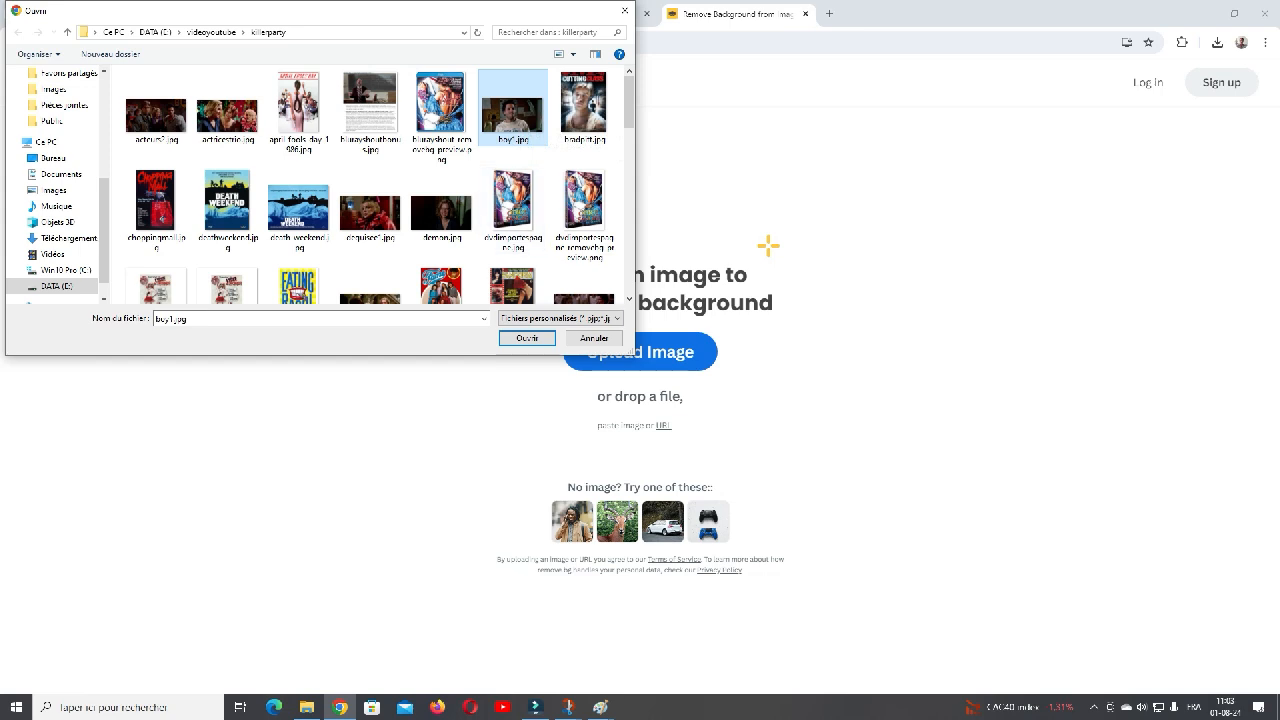
{"action": "left_click", "coordinate": [527, 338]}
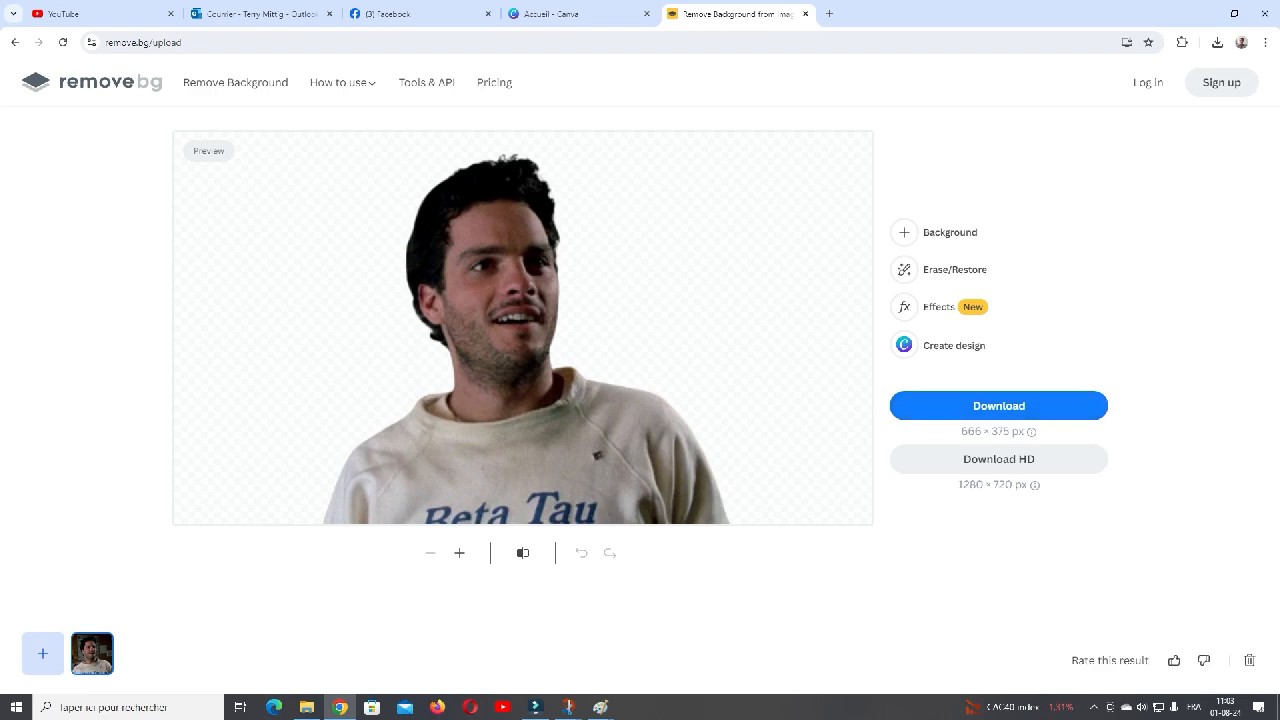
- Download the cut-out image at 666 × 375 px and show the file in its downloads folder
{"action": "left_click", "coordinate": [998, 406]}
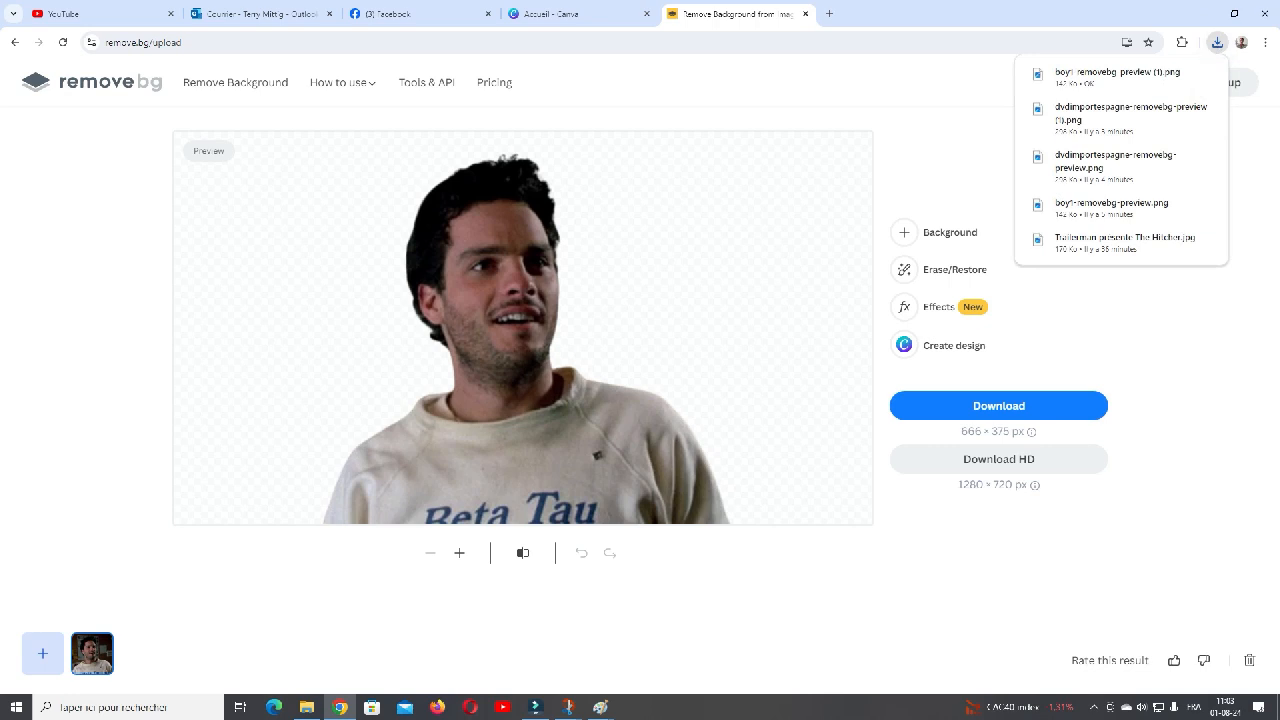
{"action": "mouse_move", "coordinate": [1182, 74]}
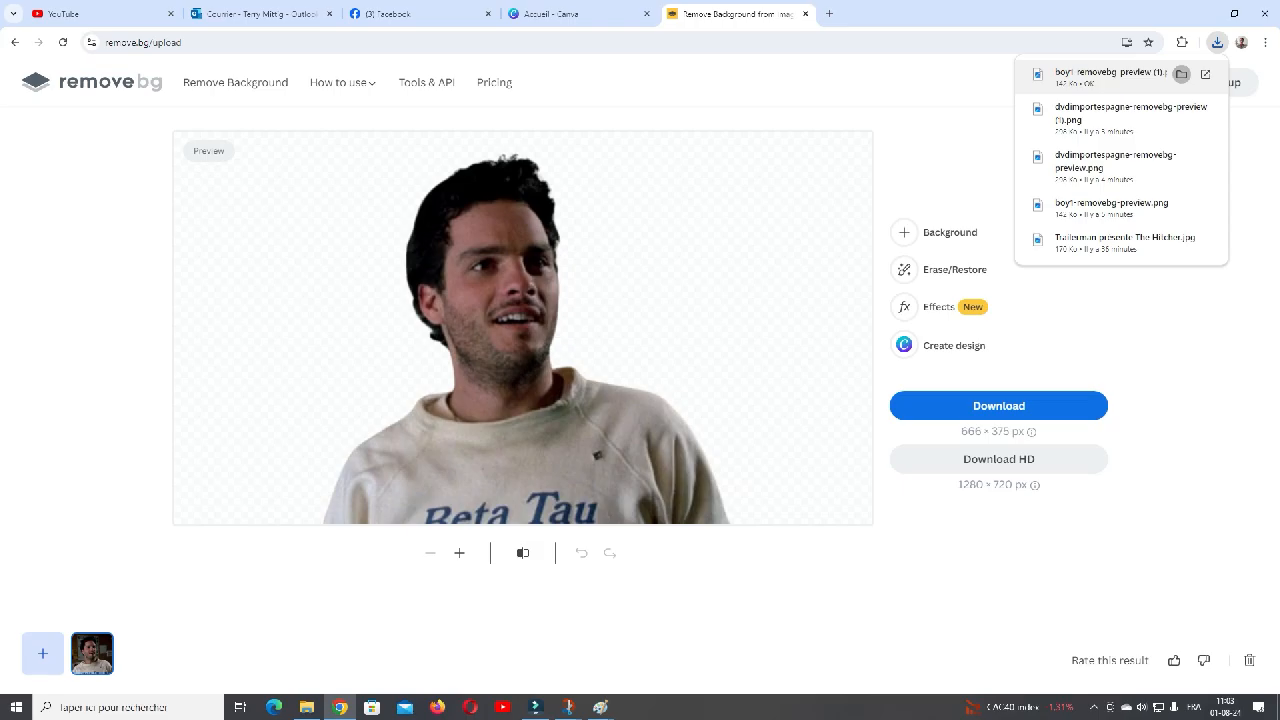
{"action": "left_click", "coordinate": [1181, 74]}
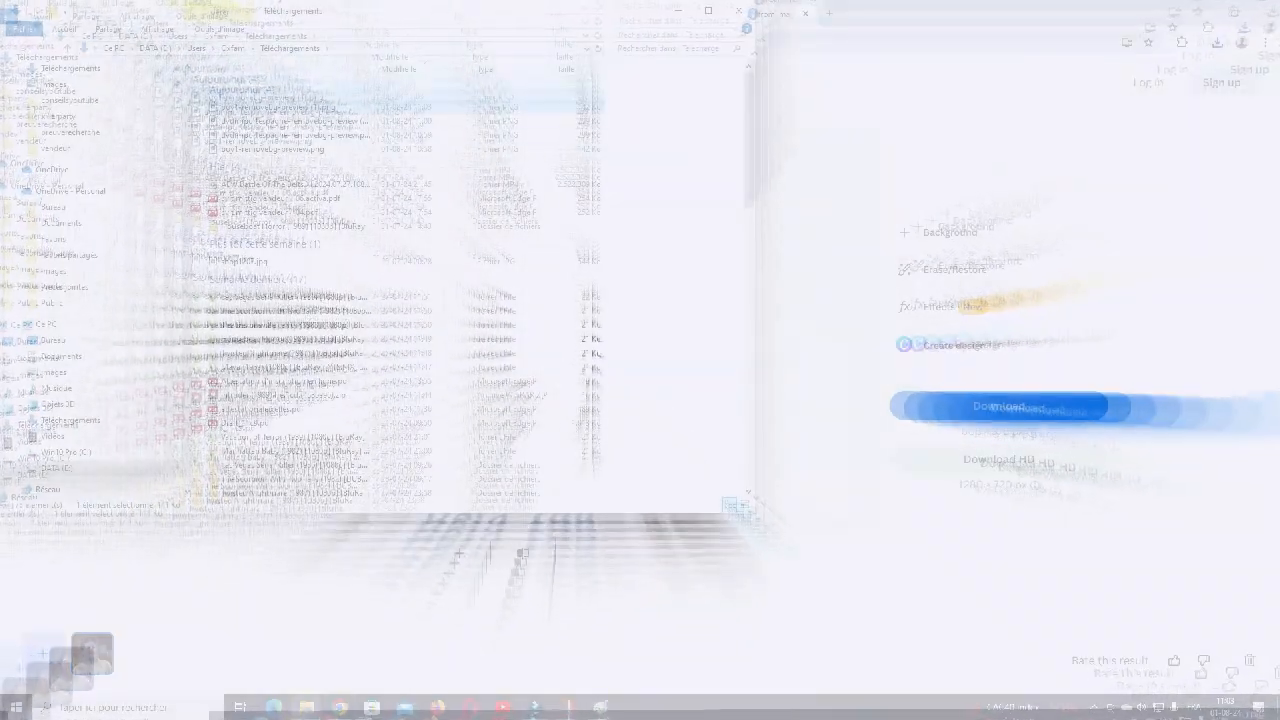
- Open the downloaded boy1 cut-out in the Photos viewer to check its transparent background, and close the viewer
{"action": "right_click", "coordinate": [272, 108]}
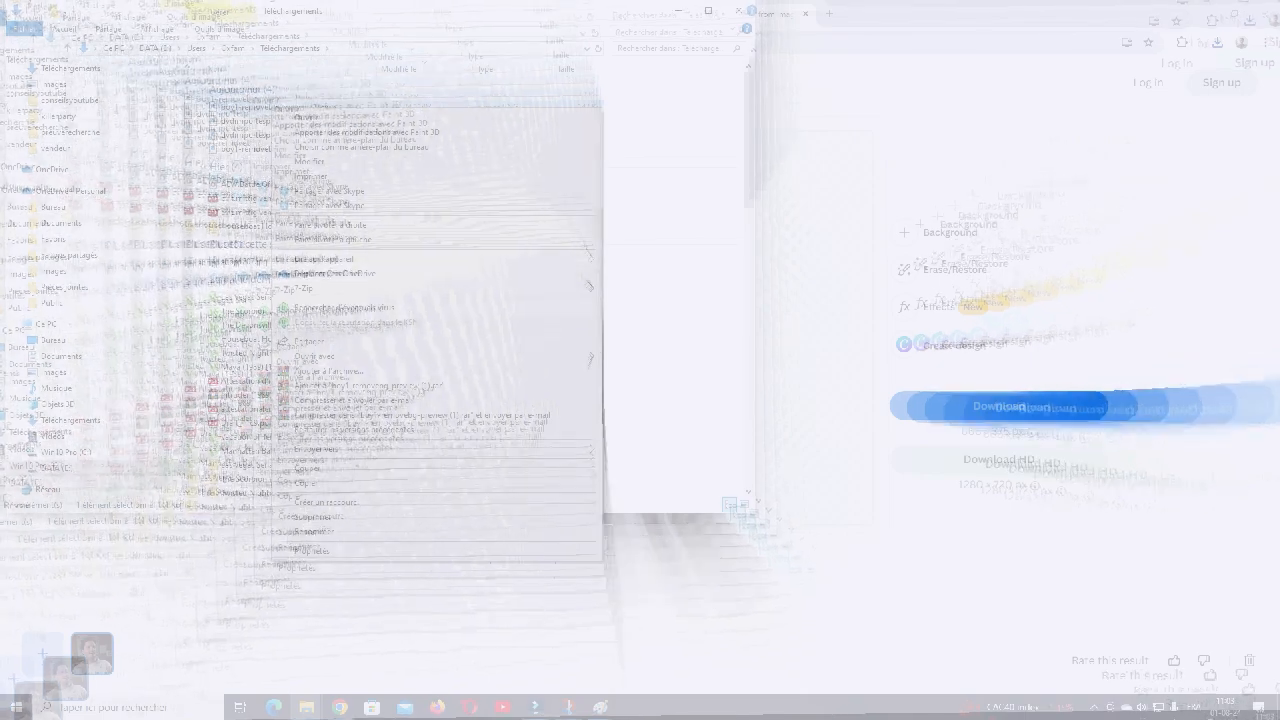
{"action": "mouse_move", "coordinate": [330, 357]}
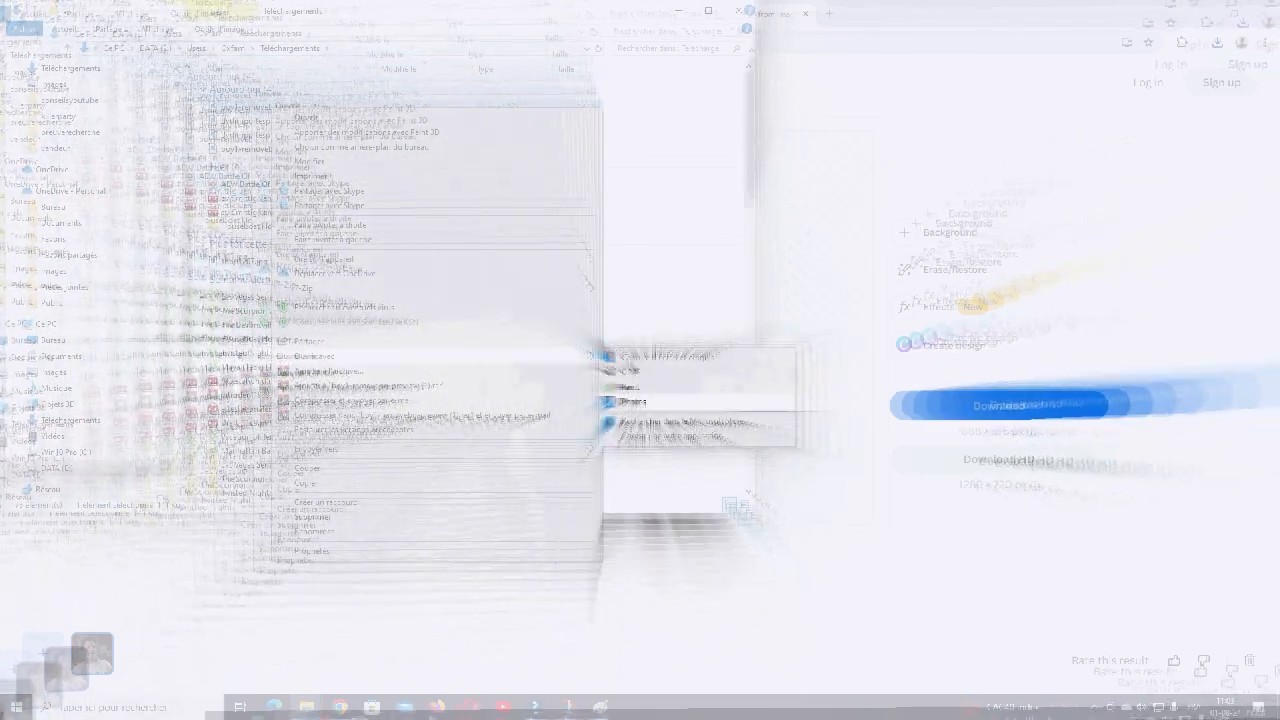
{"action": "left_click", "coordinate": [636, 401]}
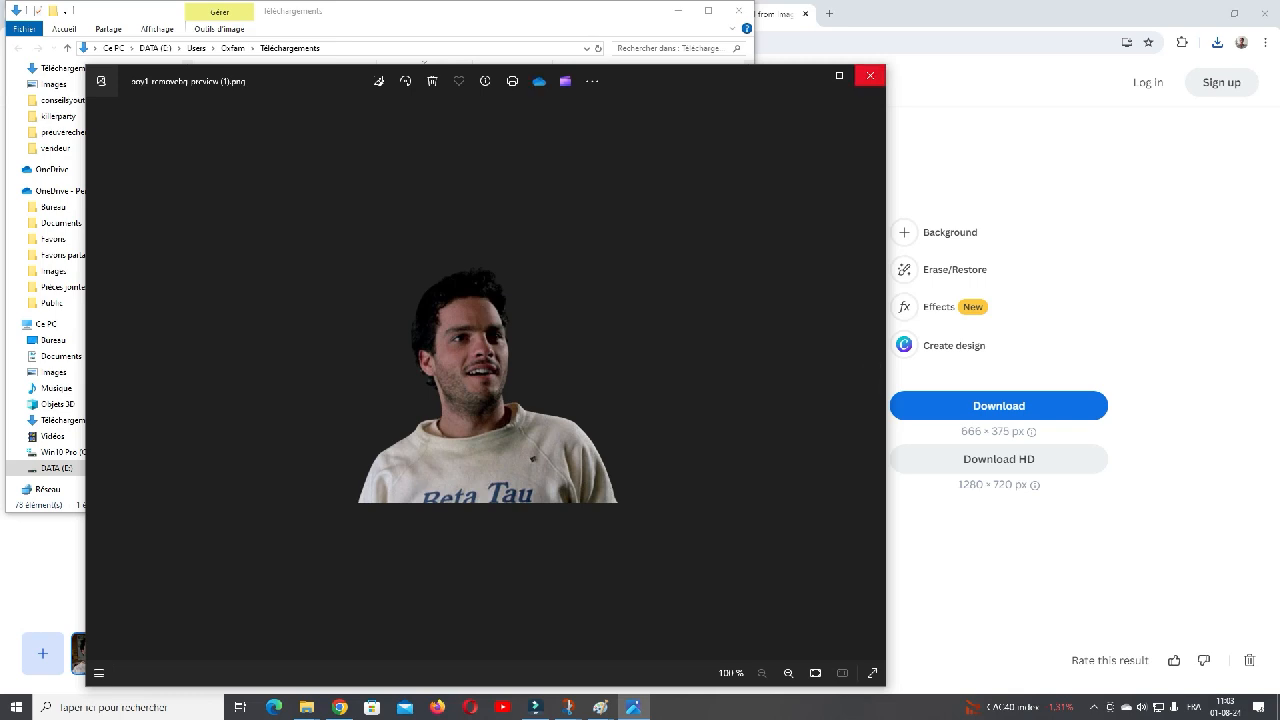
{"action": "left_click", "coordinate": [870, 76]}
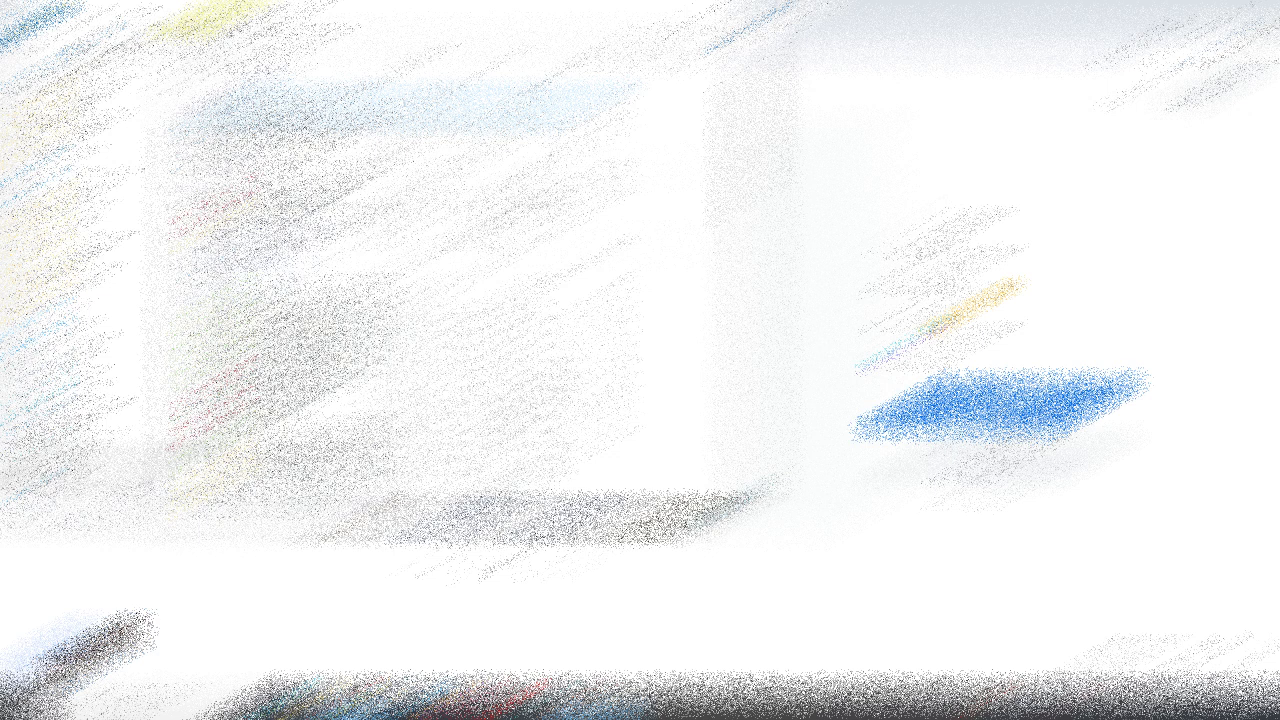
{"action": "mouse_move", "coordinate": [342, 704]}
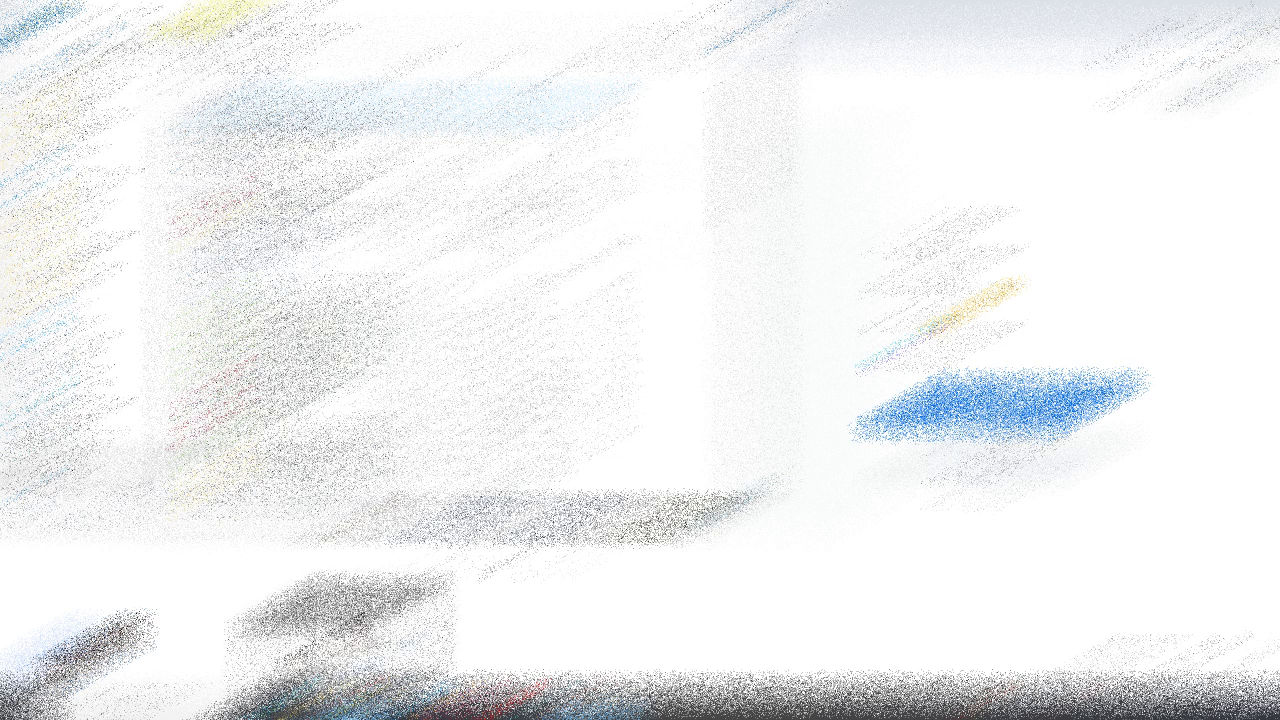